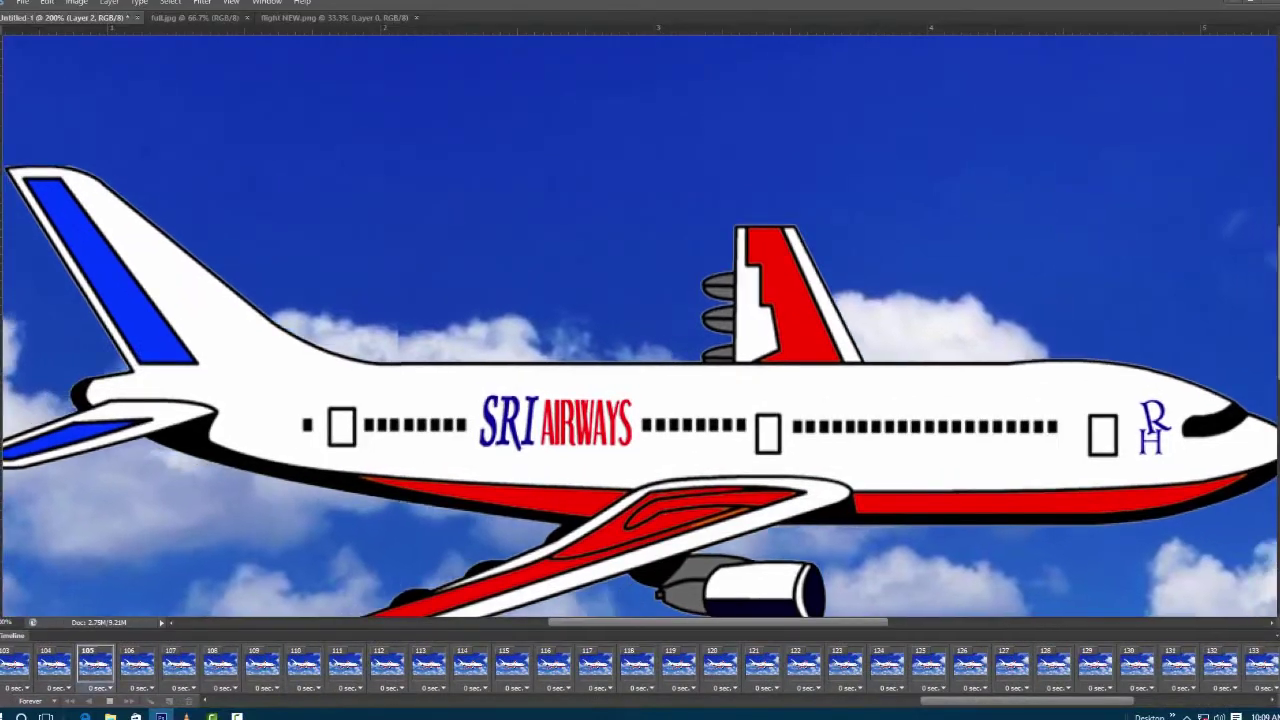
Stop the finished airplane animation playing and close all open documents.
key("space")
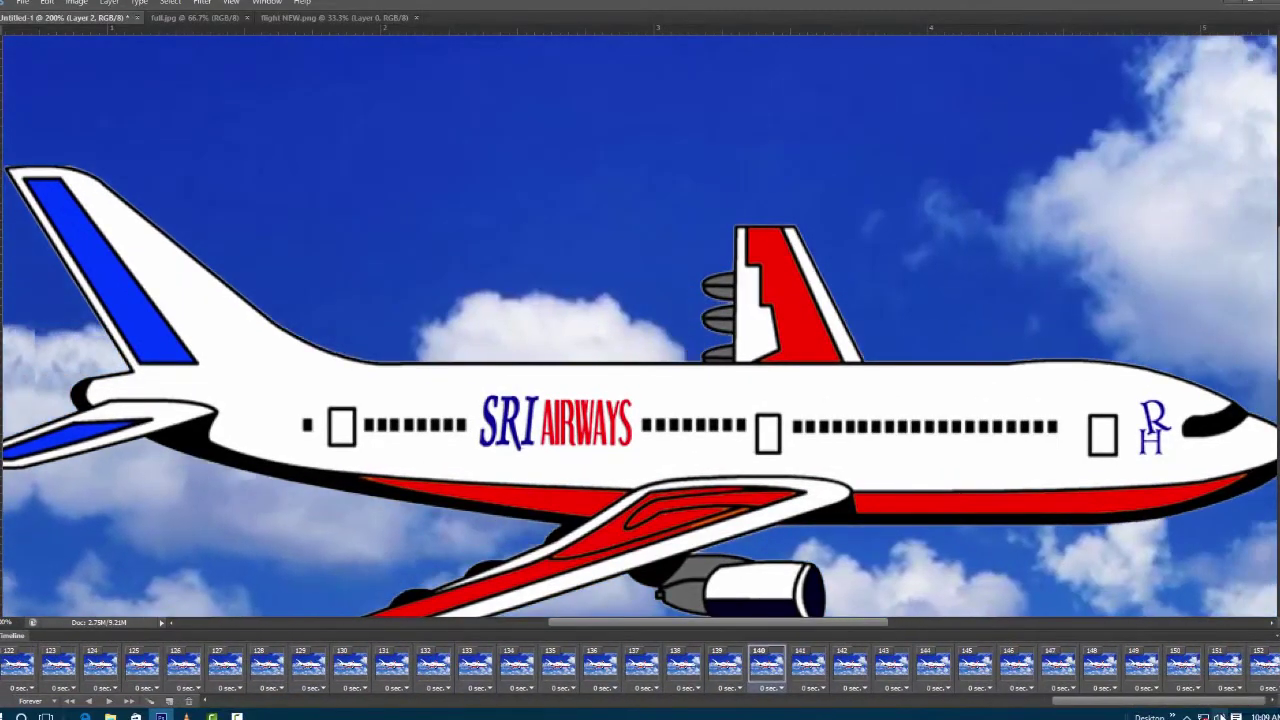
left_click(1234, 7)
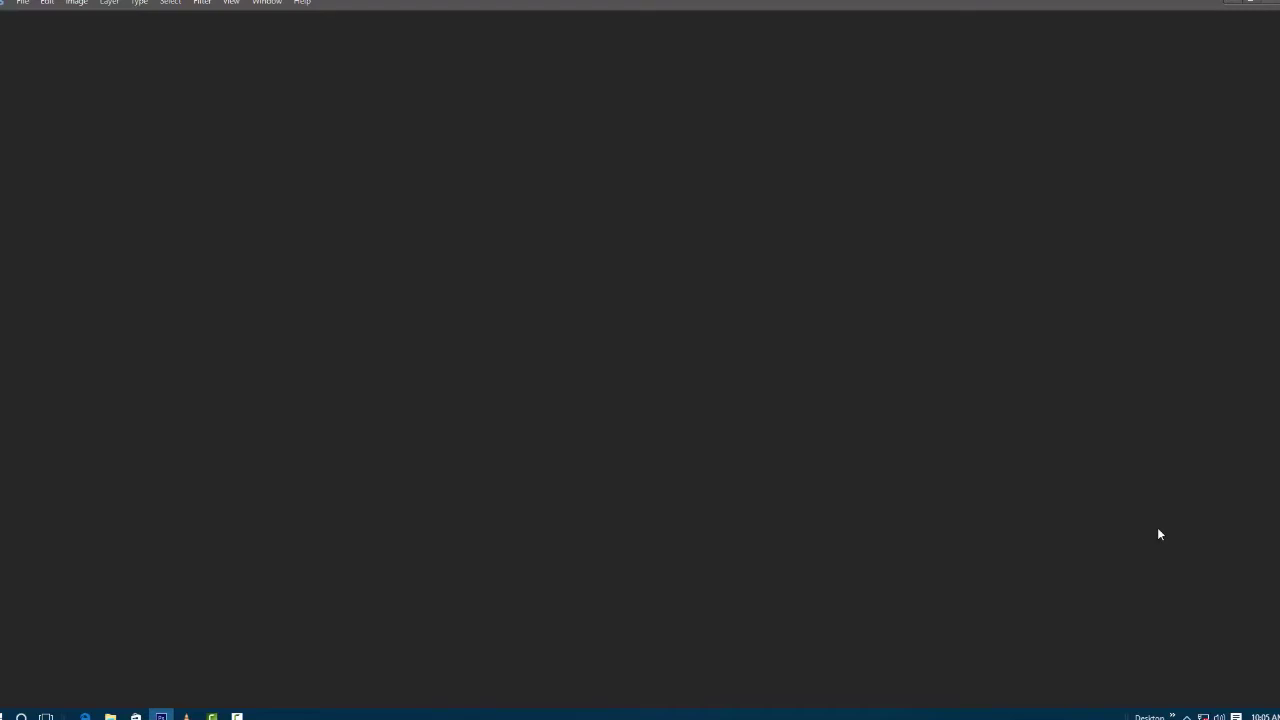
Bring up the Open dialog twice and dismiss it without opening a file.
double_click(886, 432)
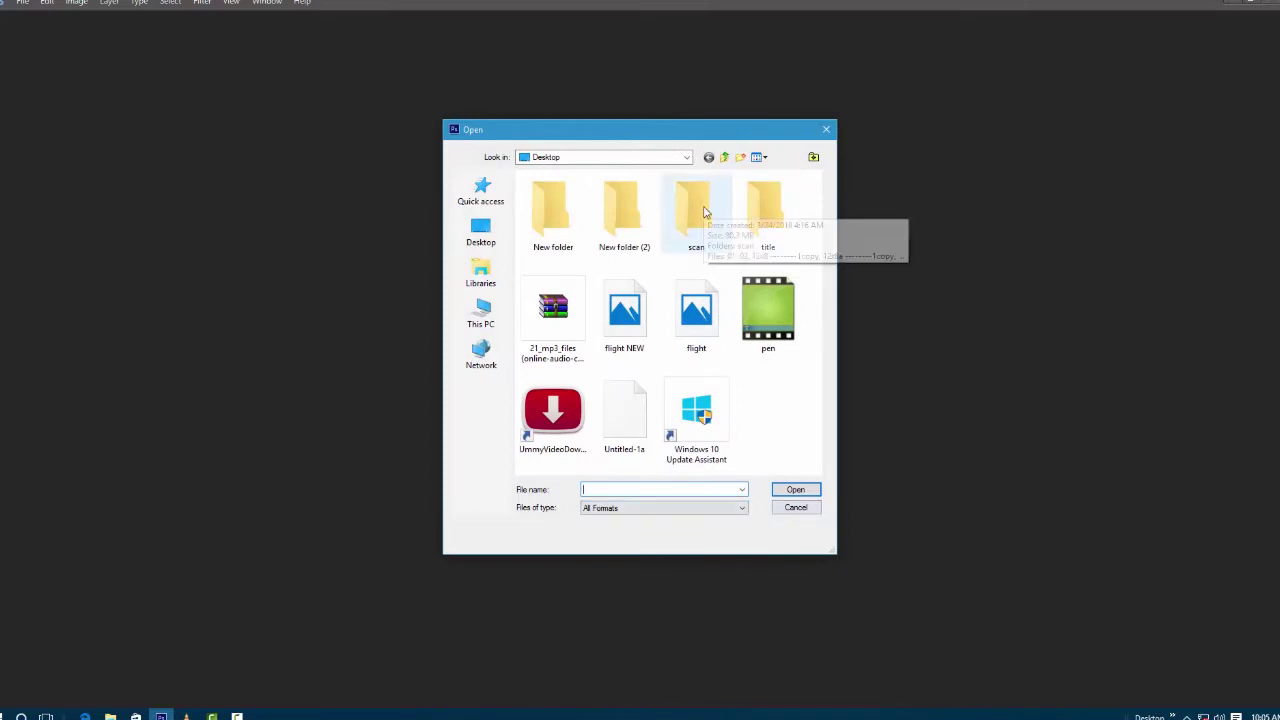
left_click(788, 509)
double_click(567, 291)
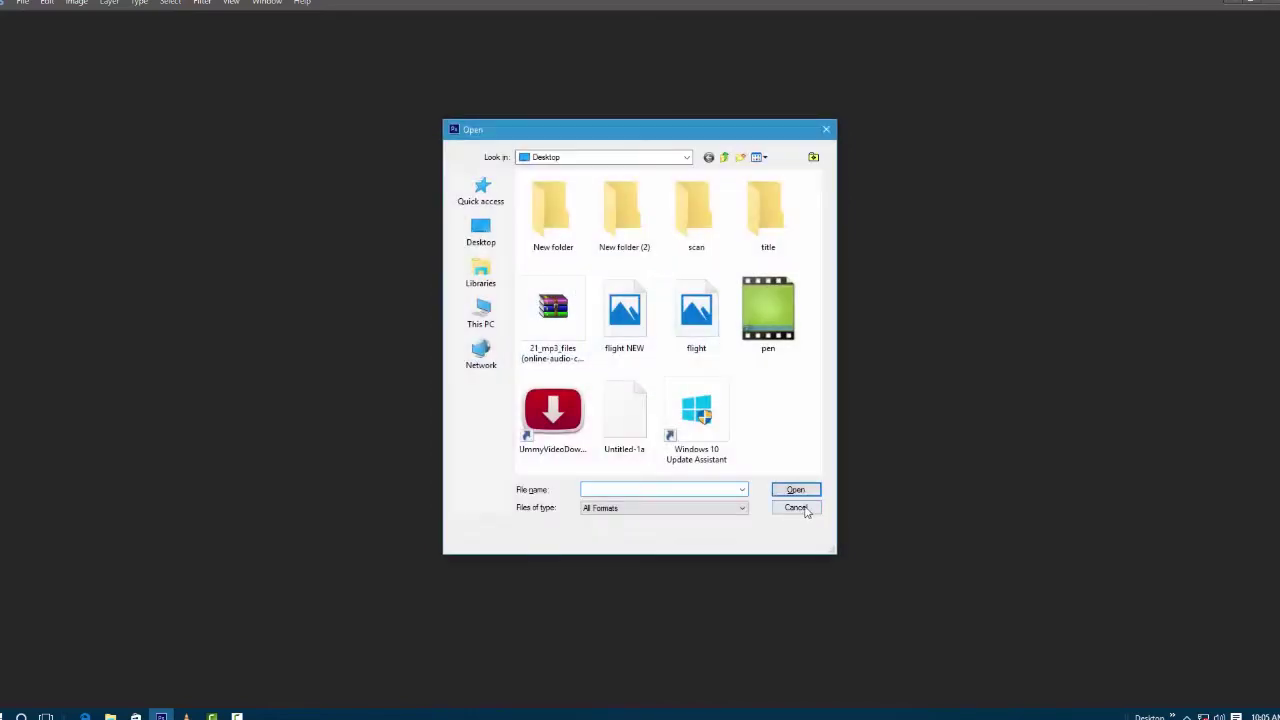
left_click(795, 508)
Create a new white document 6 × 4 inches at 200 ppi.
key("ctrl+n")
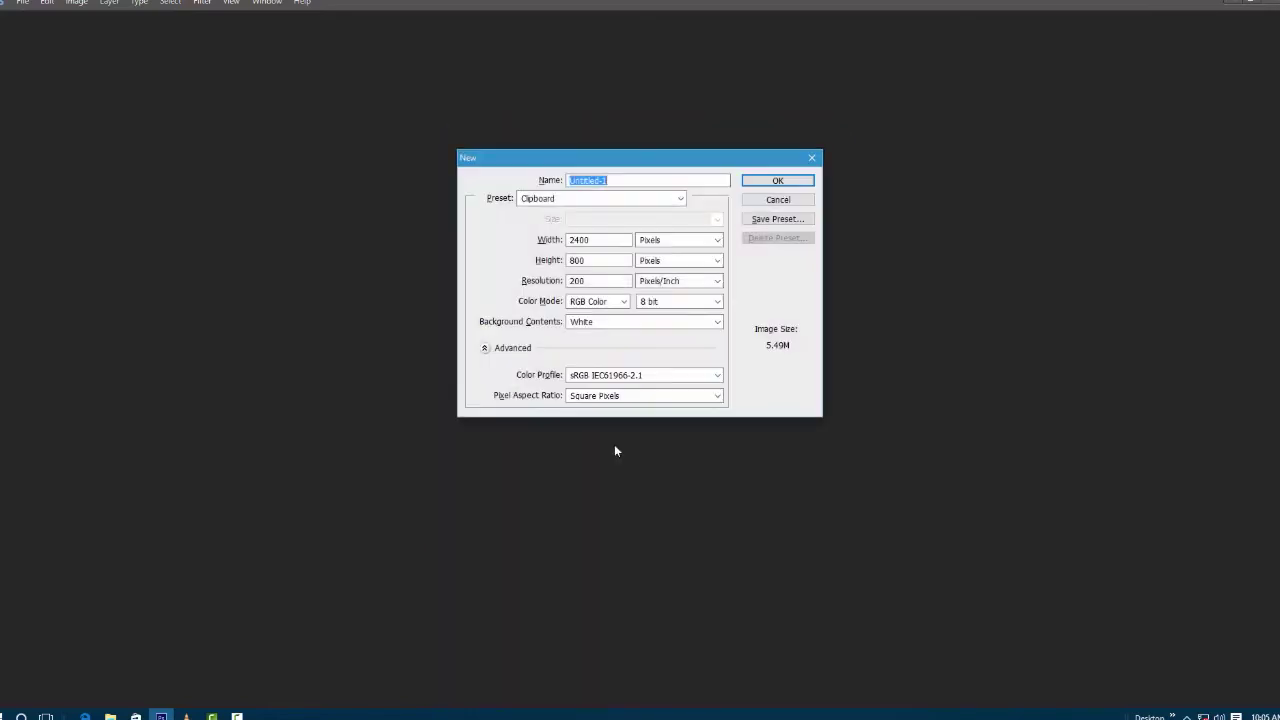
left_click(660, 242)
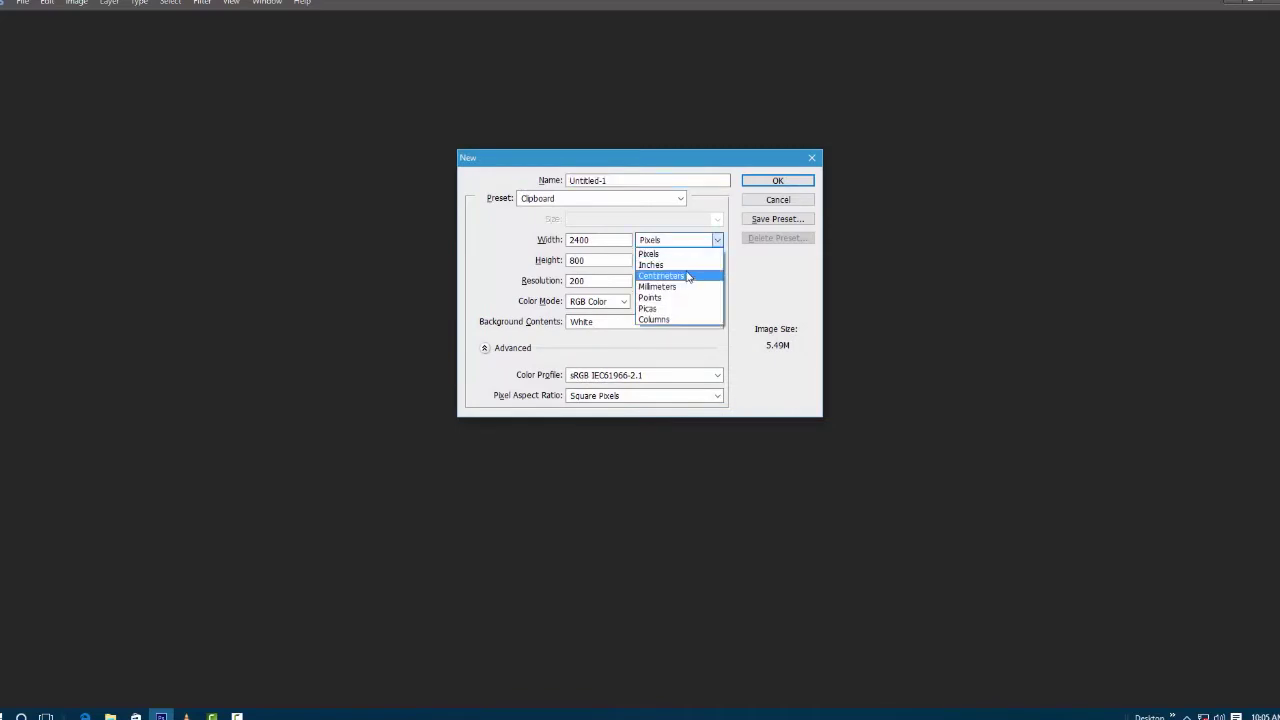
left_click(674, 262)
key("shift+Tab")
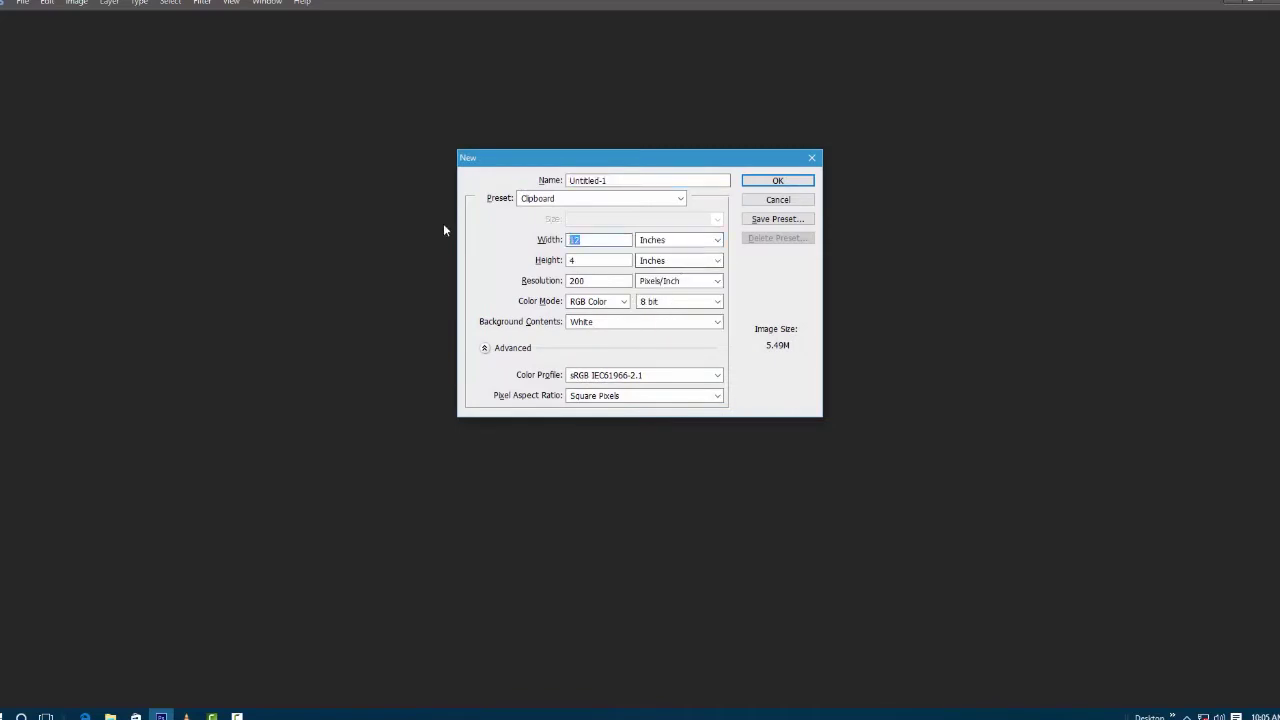
type("6")
key("Tab")
key("Tab")
key("Return")
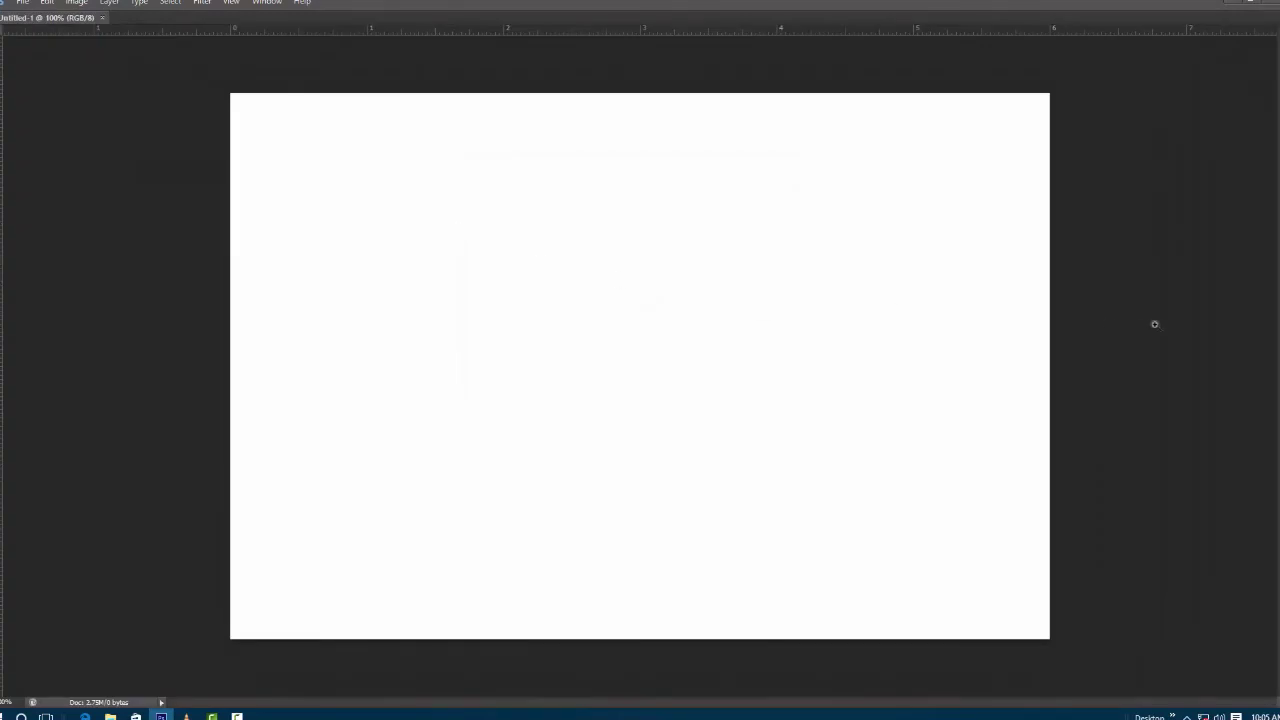
key("ctrl+o")
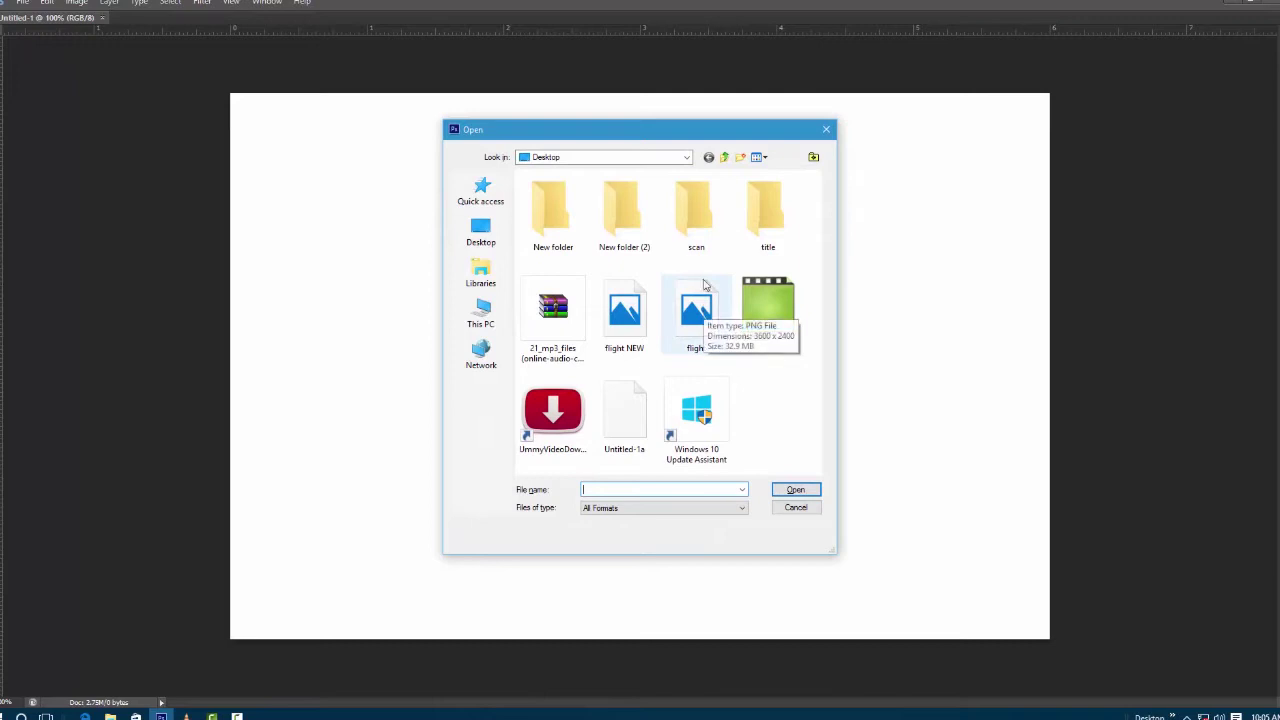
Open full.jpg from the scan folder and copy the whole sky image.
double_click(700, 234)
double_click(578, 445)
key("ctrl+a")
key("ctrl+c")
Paste the sky into Untitled-1 as Layer 1, positioned over the canvas.
key("ctrl+Tab")
key("ctrl+v")
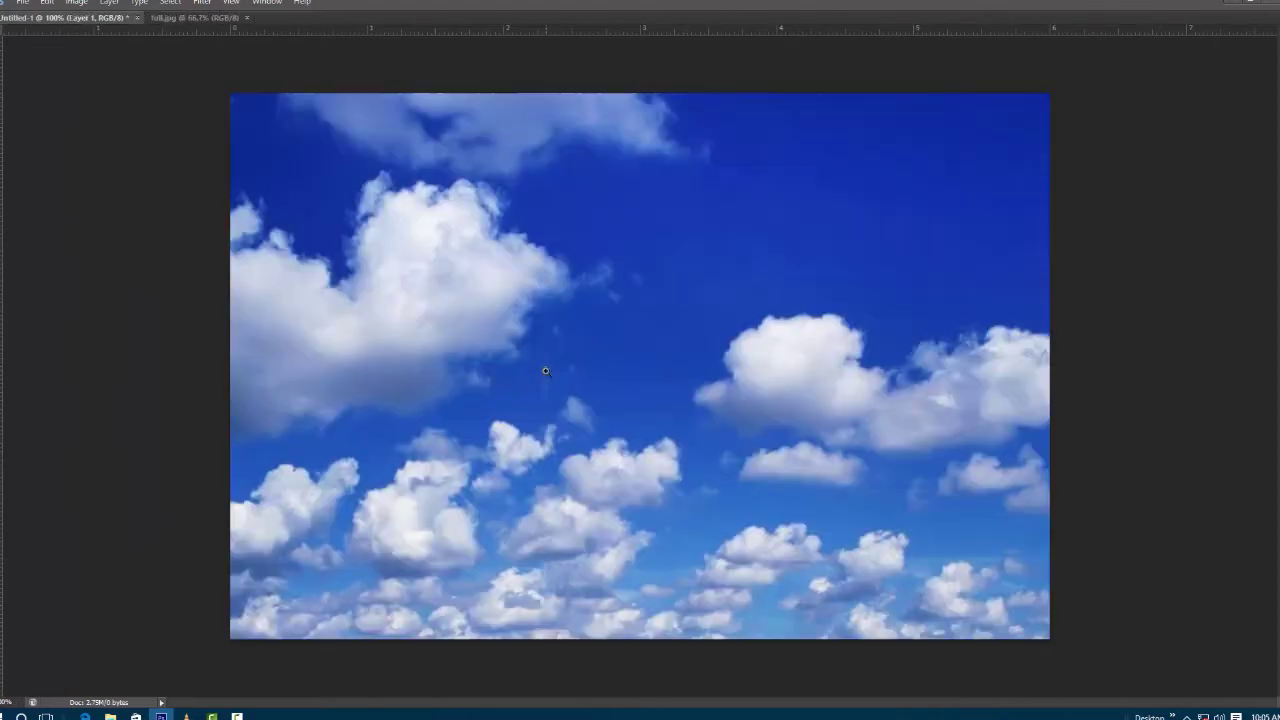
key("ctrl+minus")
key("ctrl+minus")
key("ctrl+minus")
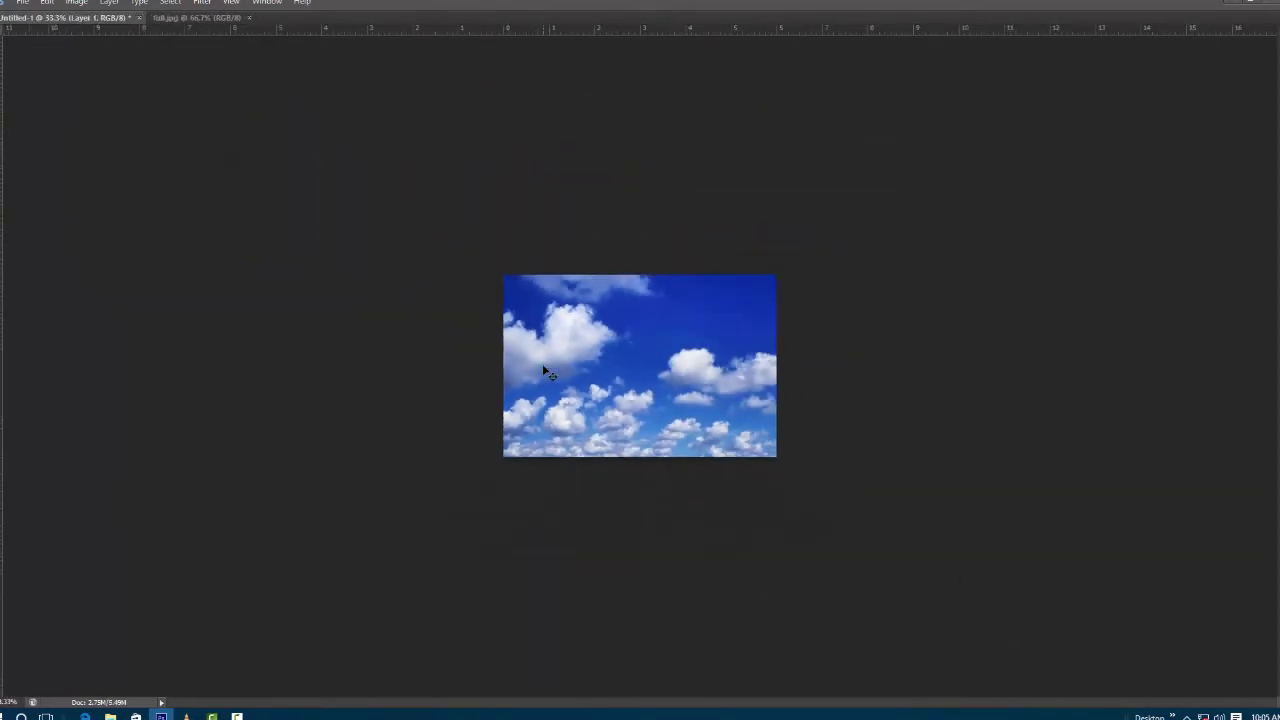
left_click_drag(602, 384, 617, 387)
key("ctrl+plus")
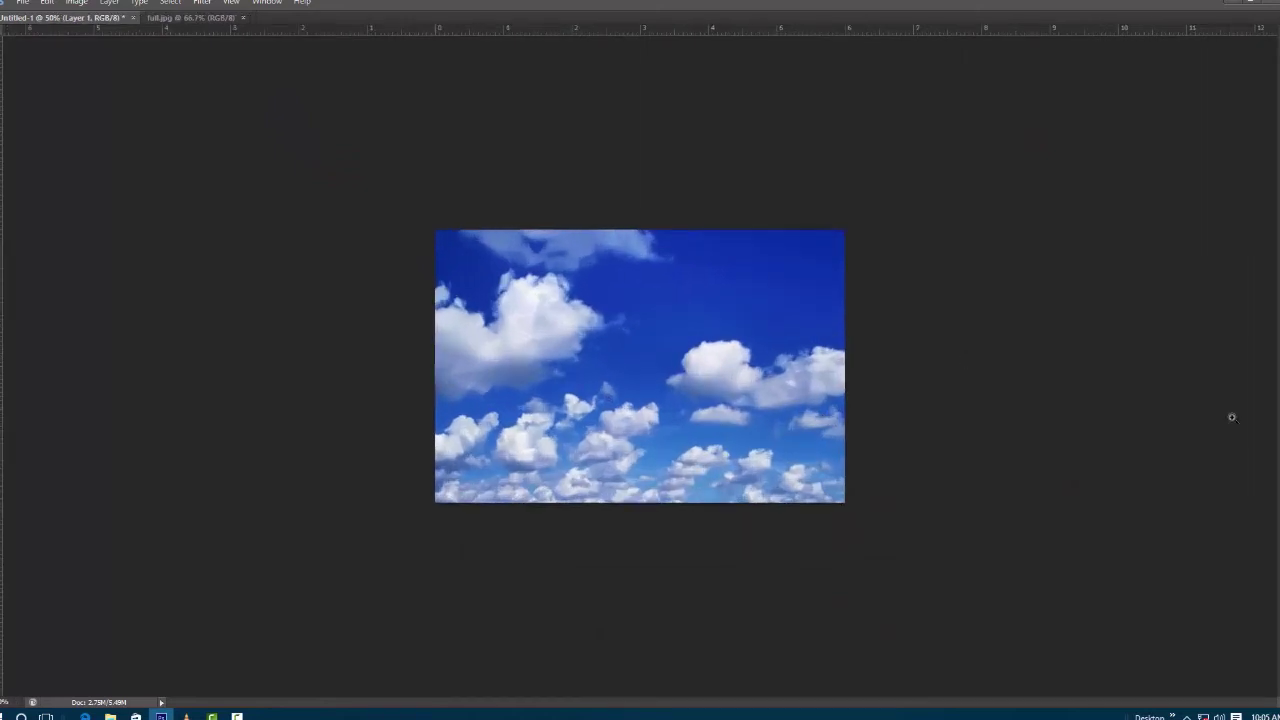
left_click(271, 3)
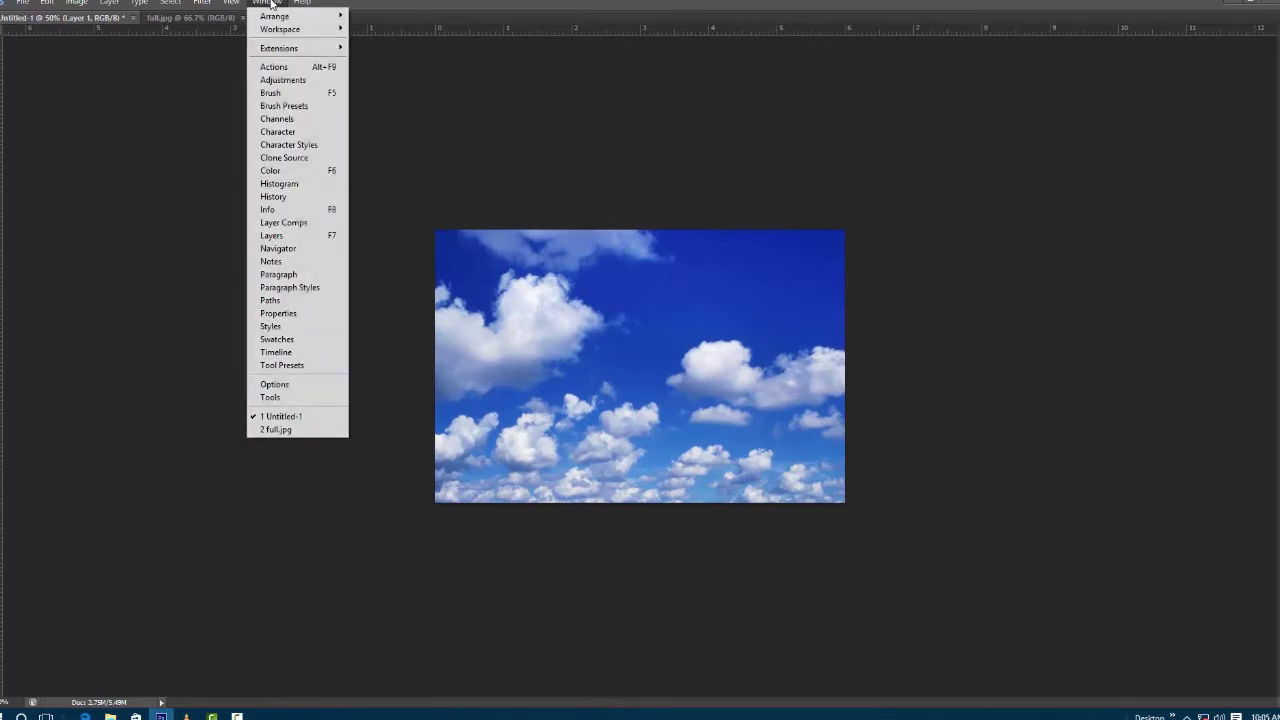
Show the Timeline, duplicate frame 1, and slide the sky layer sideways in frame 2.
left_click(296, 354)
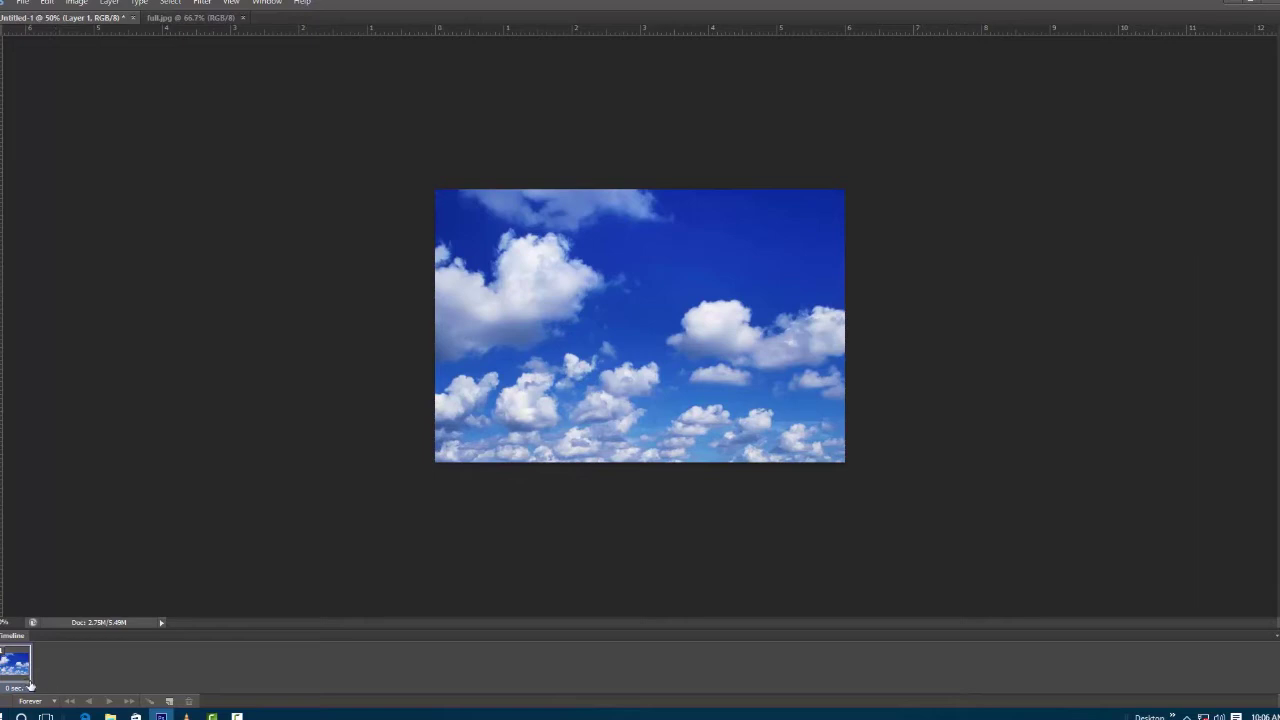
left_click(168, 703)
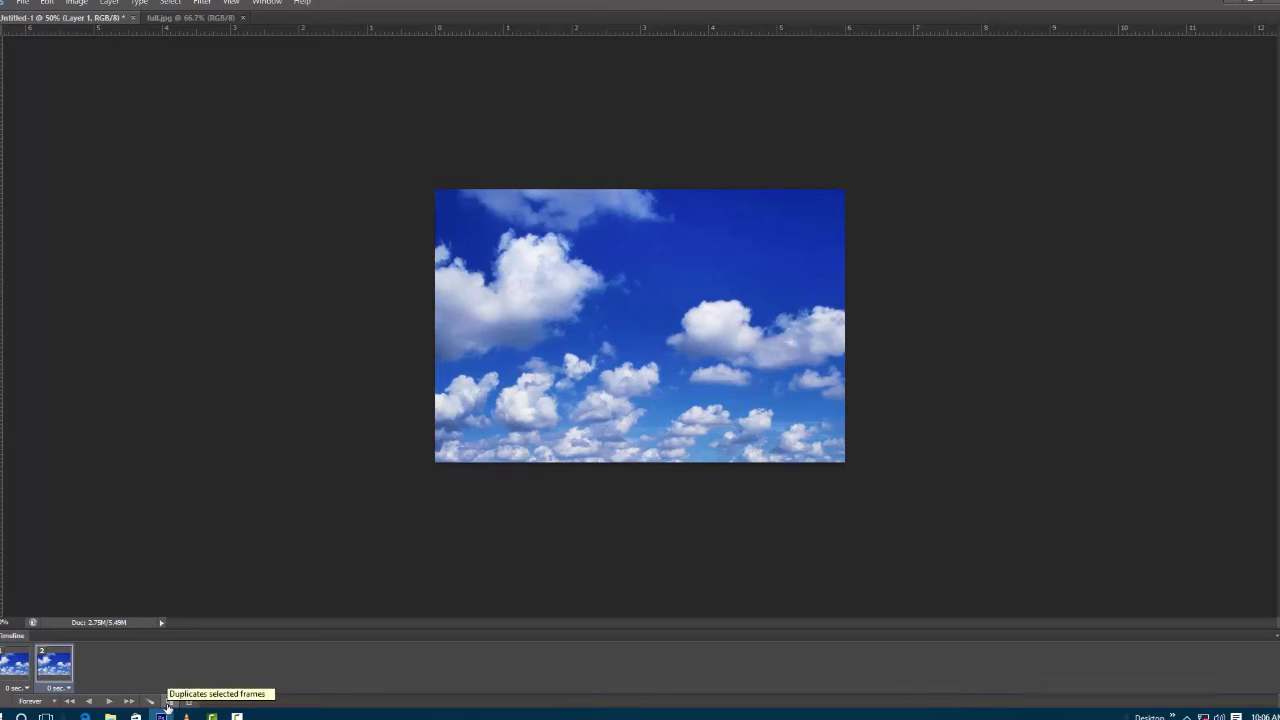
right_click(514, 406)
left_click(591, 407)
mouse_move(591, 407)
left_mouse_down()
mouse_move(197, 403)
mouse_move(210, 408)
left_mouse_up()
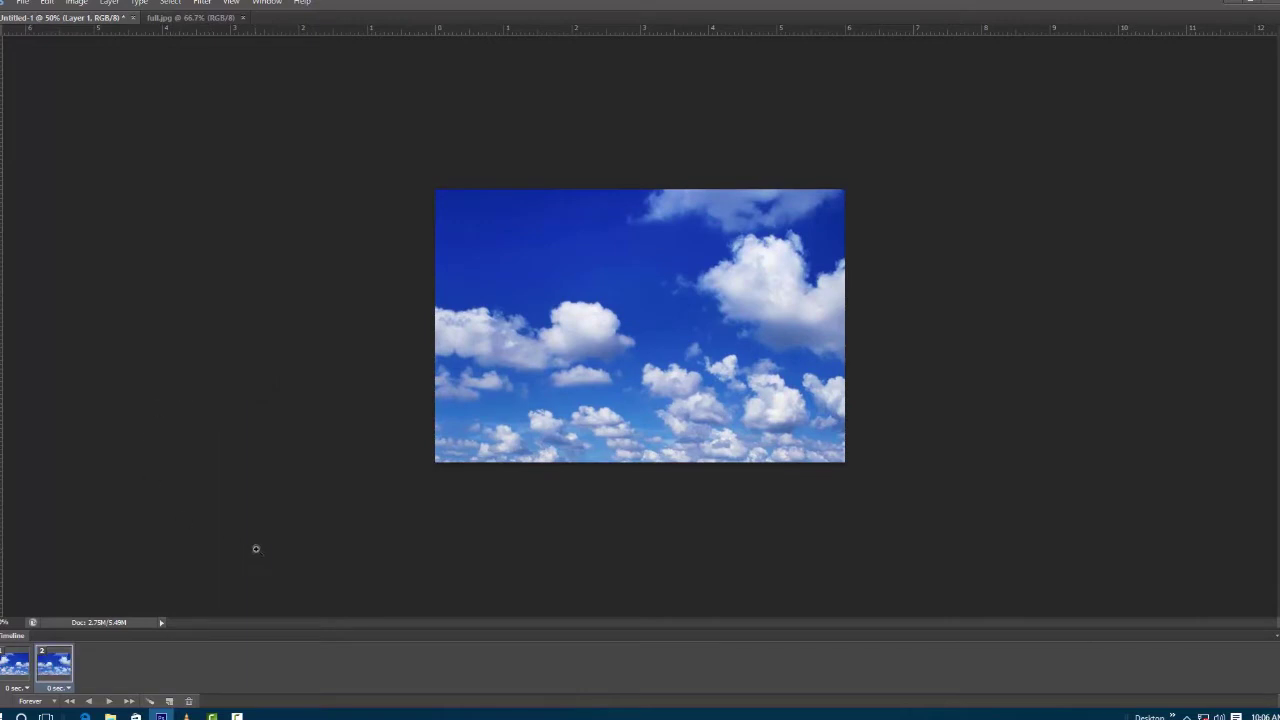
Compare frames 1 and 2, leaving frame 1 selected.
left_click(5, 662)
left_click(57, 678)
left_click(20, 677)
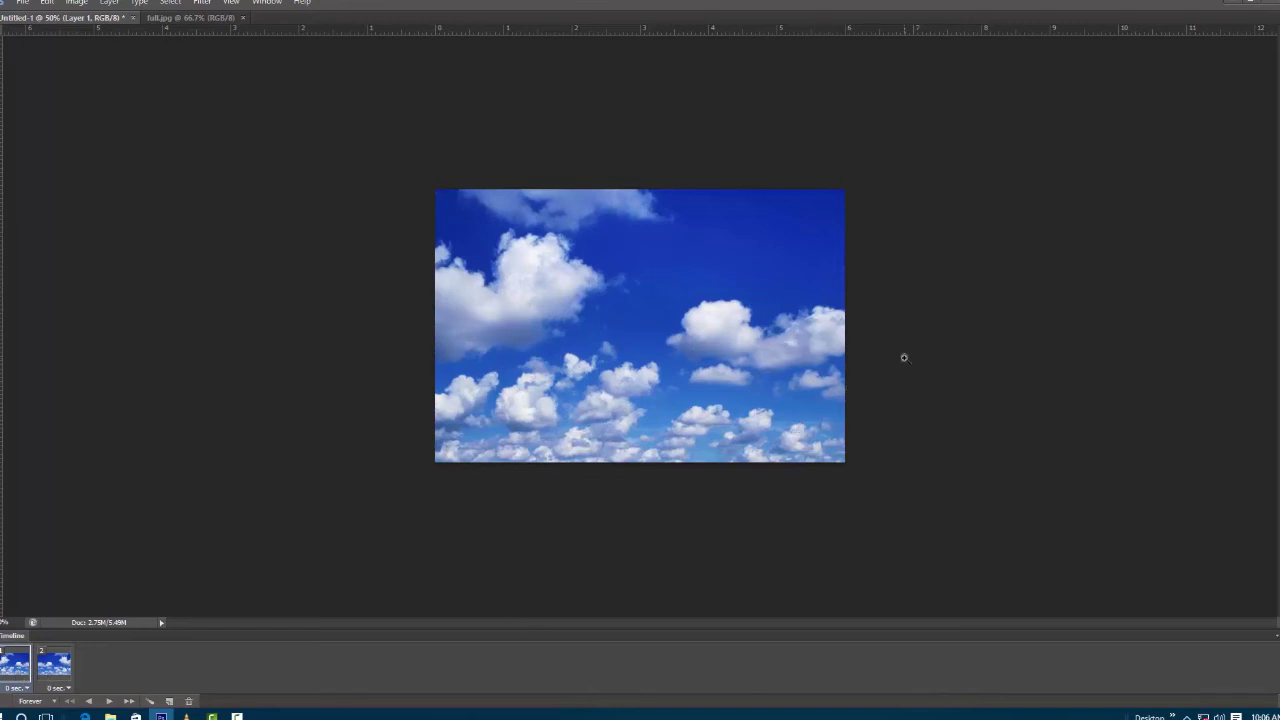
key("ctrl+o")
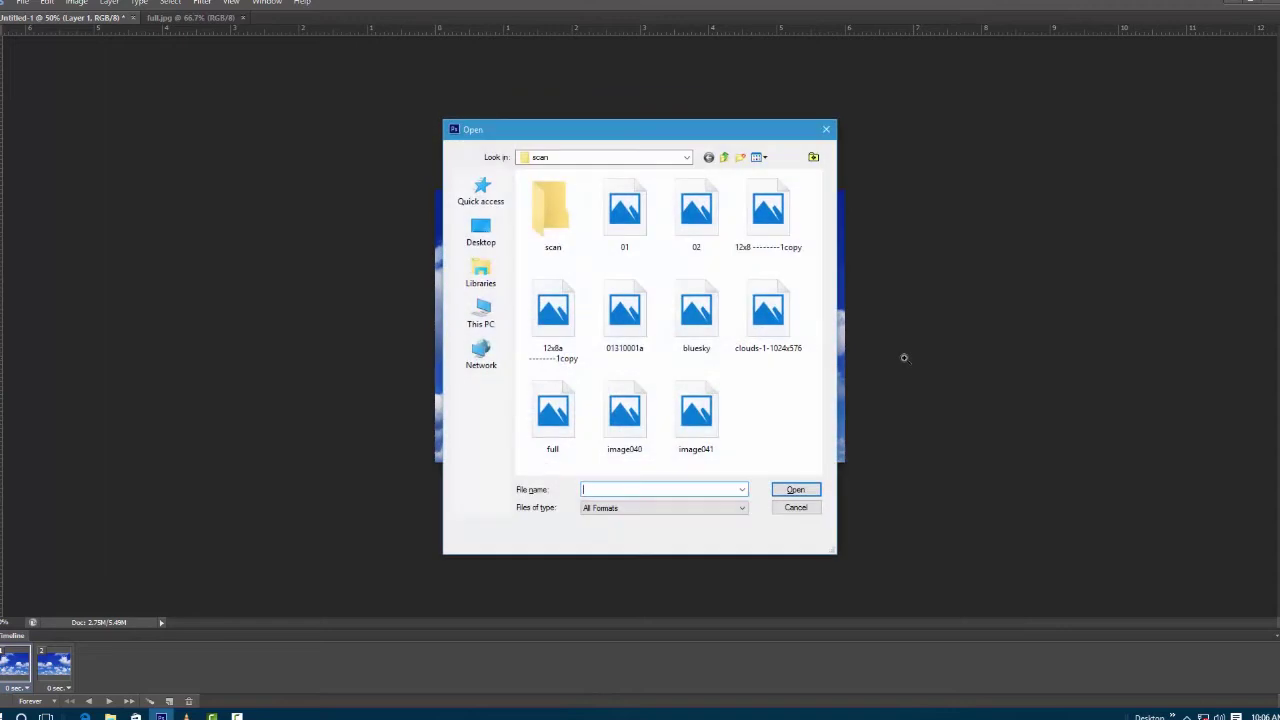
Open flight NEW.png from the Desktop and drag the airplane into the animation document.
left_click(724, 157)
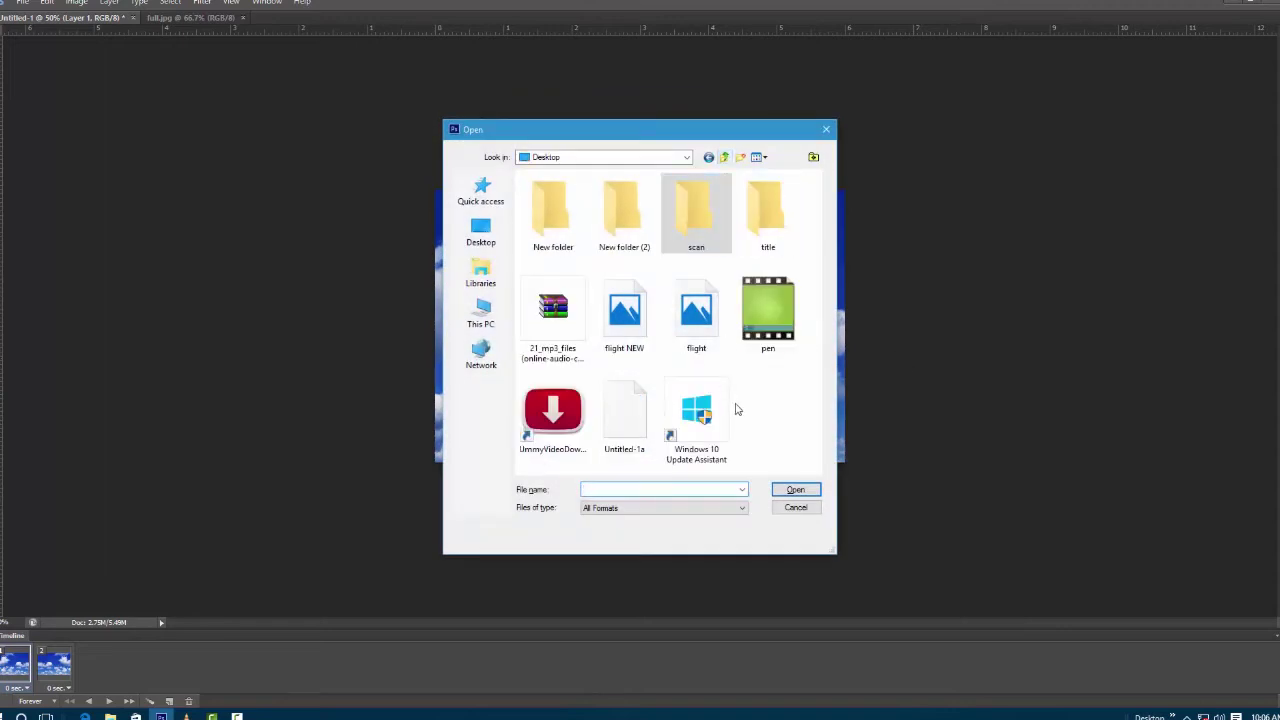
left_click(634, 333)
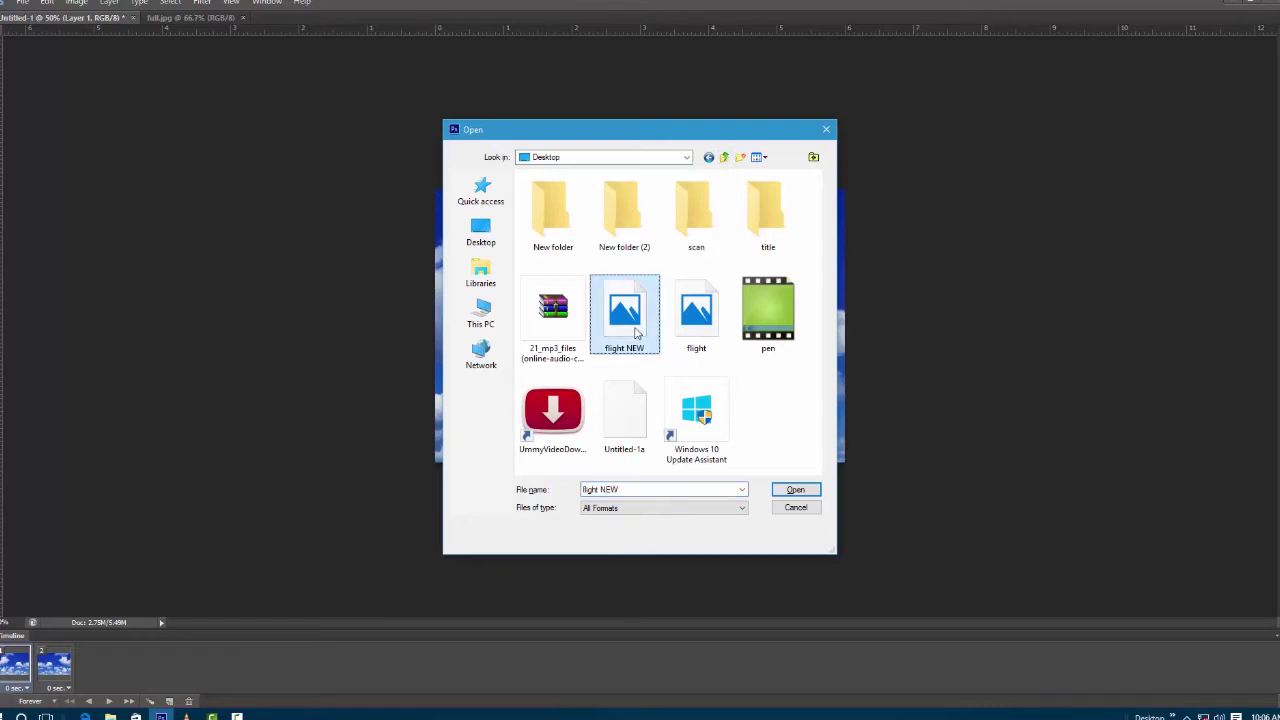
double_click(634, 333)
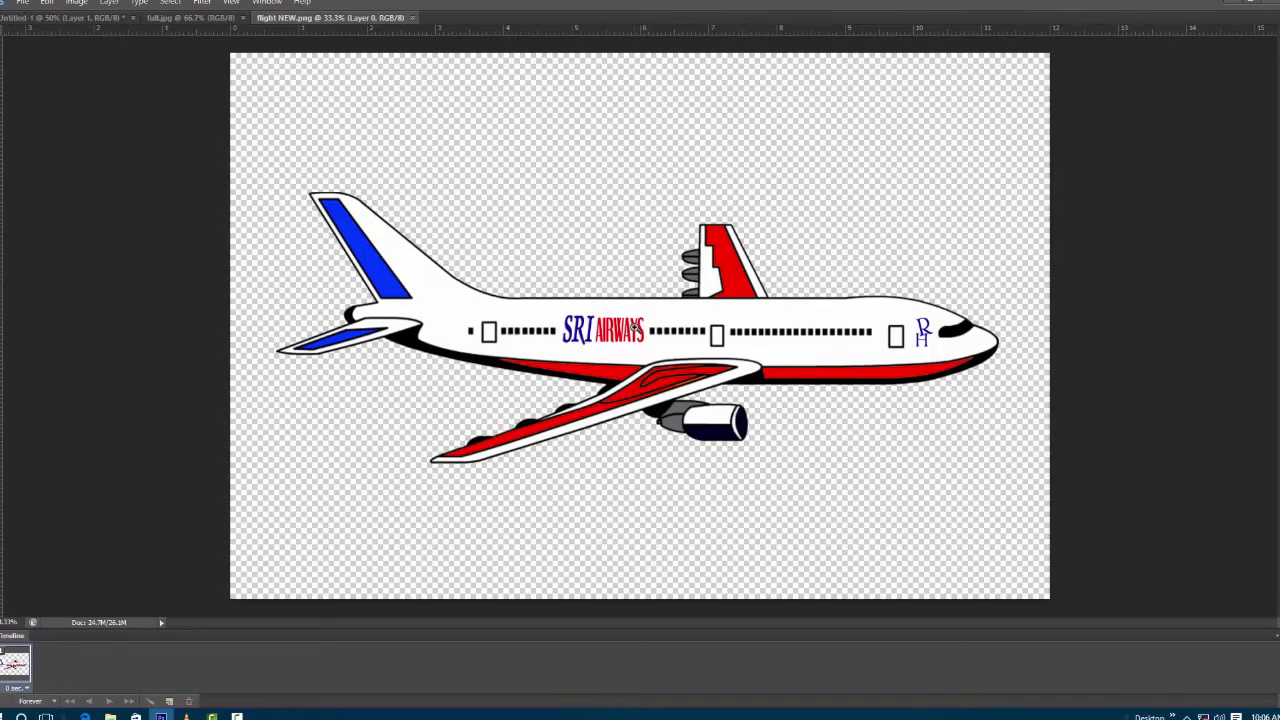
mouse_move(634, 328)
left_mouse_down()
mouse_move(195, 22)
mouse_move(138, 24)
mouse_move(561, 337)
left_mouse_up()
Scale the airplane down and position it fully over the cloudy sky.
key("ctrl+t")
left_click_drag(1045, 88, 853, 204)
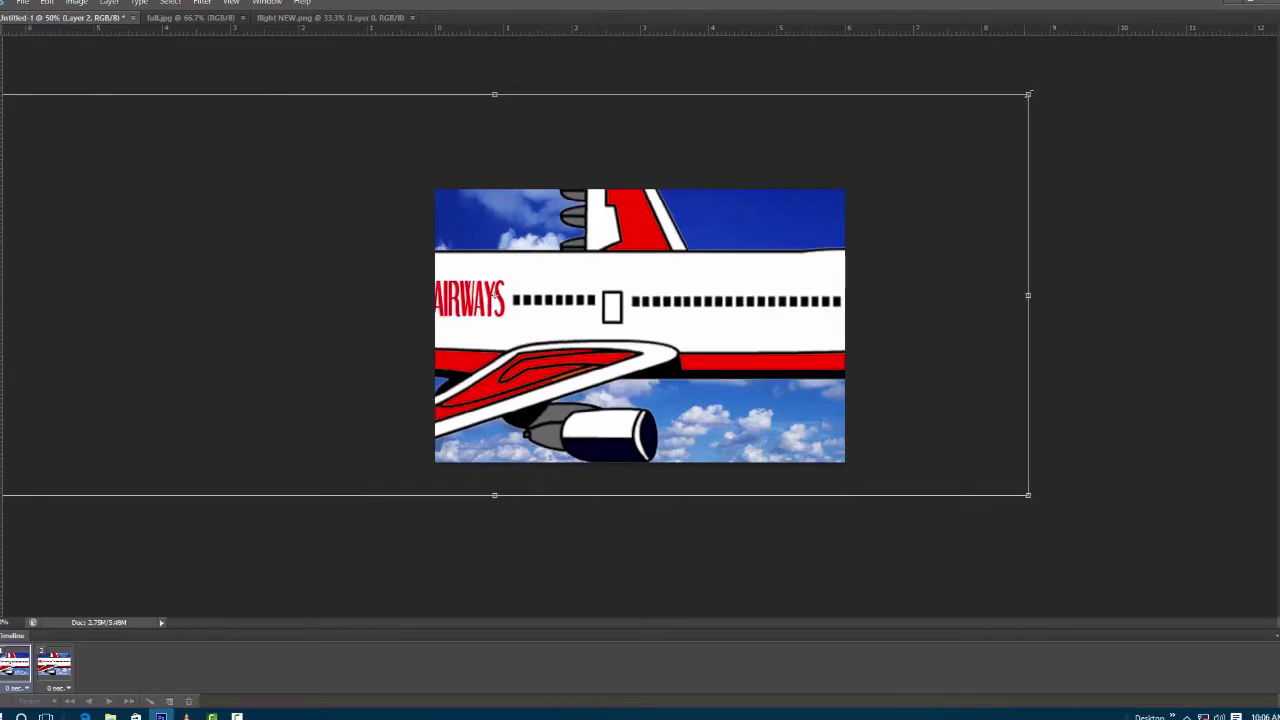
left_click_drag(1028, 92, 551, 272)
left_click_drag(468, 413, 701, 374)
left_click_drag(785, 231, 609, 294)
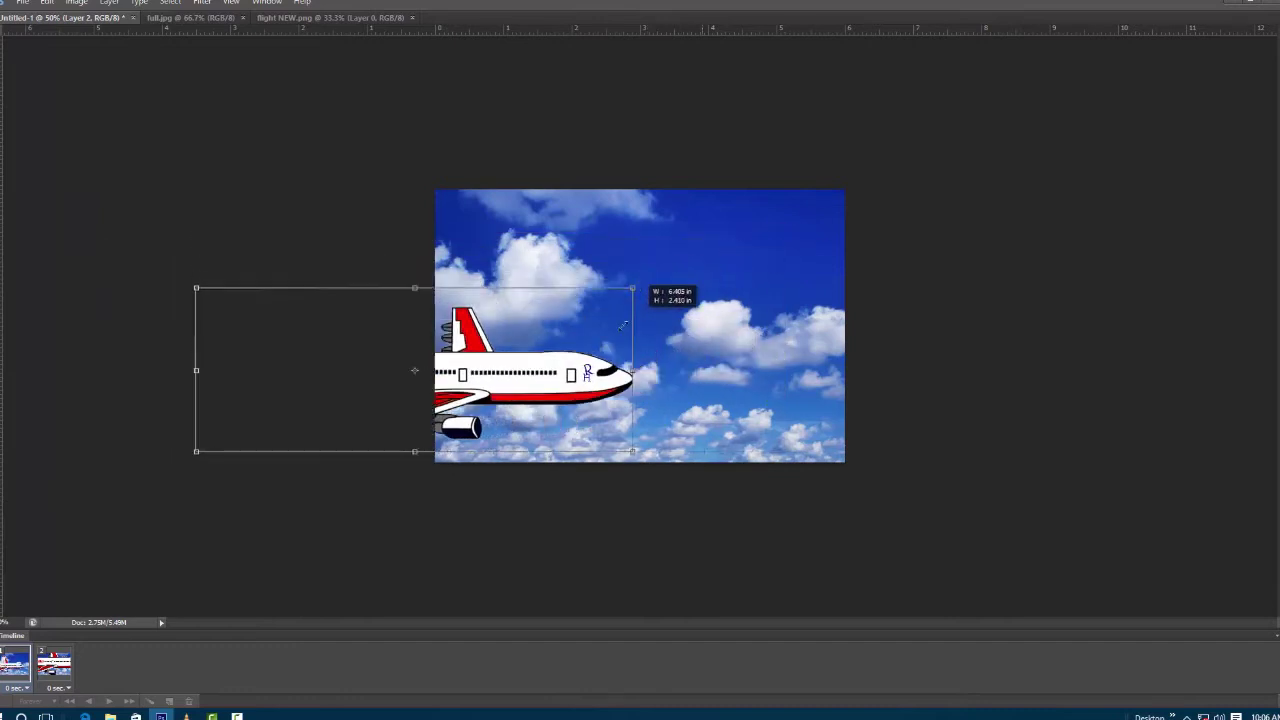
left_click_drag(550, 378, 786, 331)
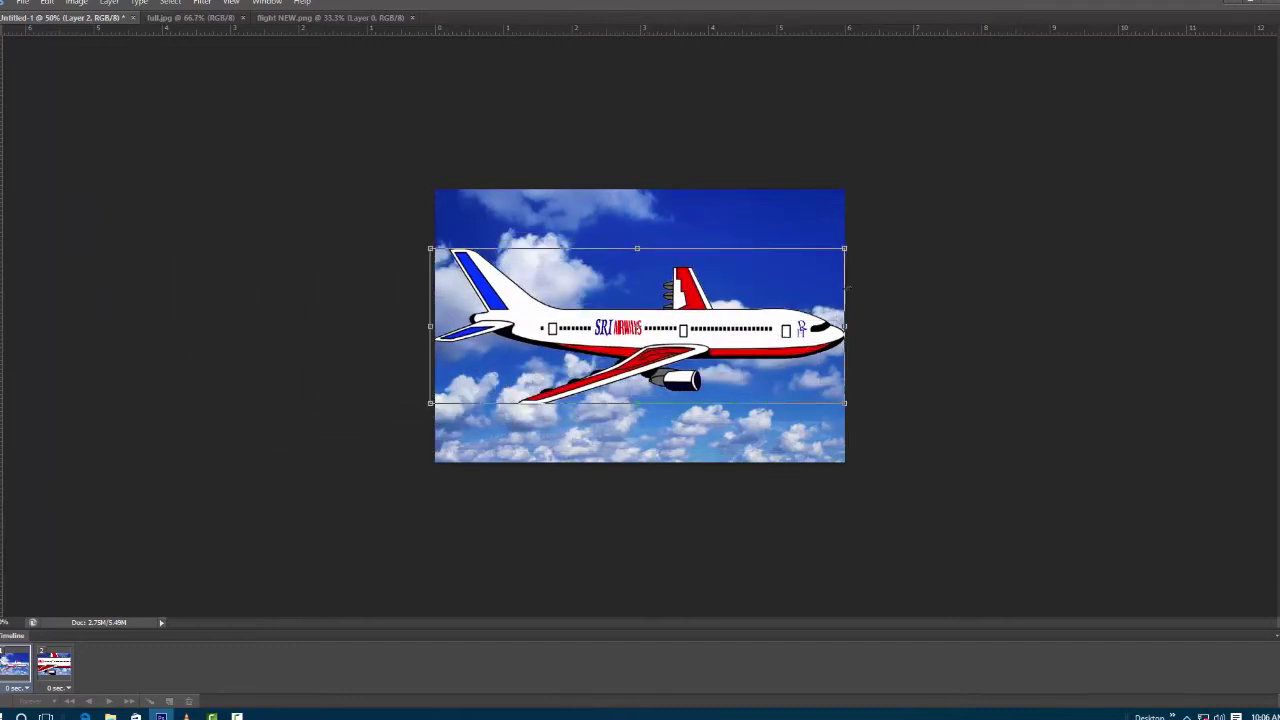
left_click_drag(845, 252, 777, 276)
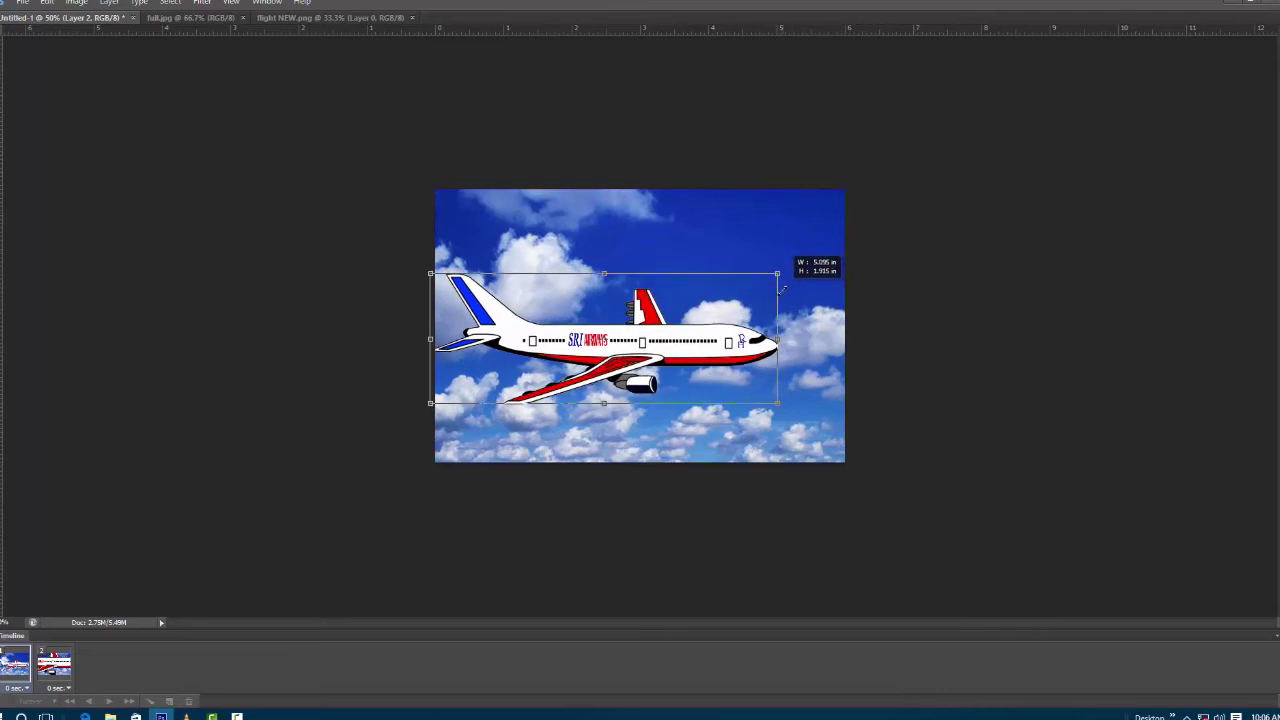
left_click_drag(700, 353, 714, 343)
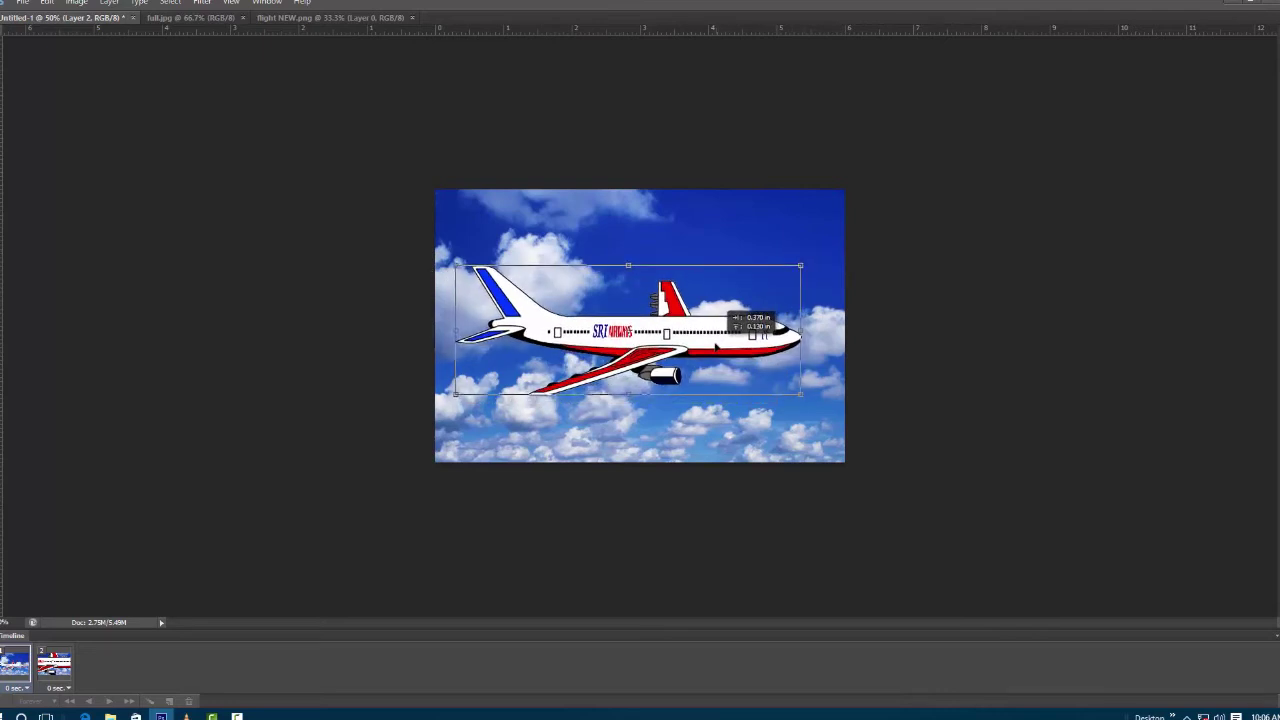
key("Return")
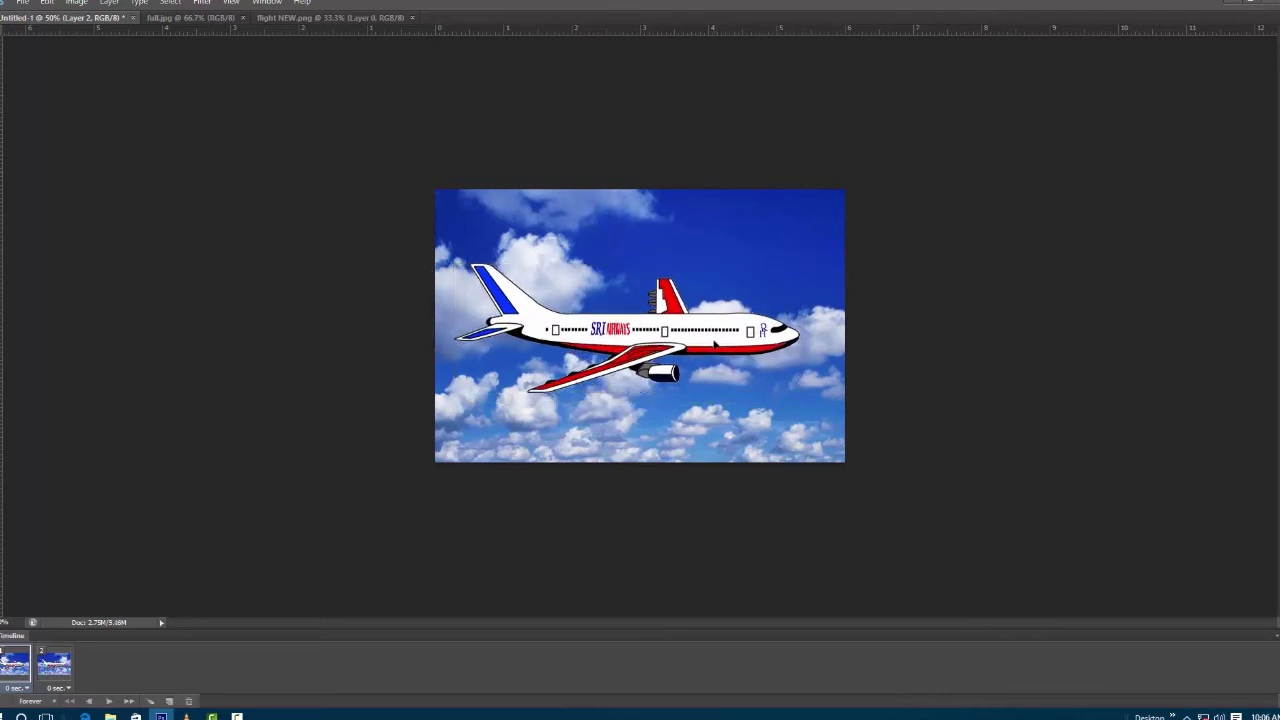
key("ctrl+plus")
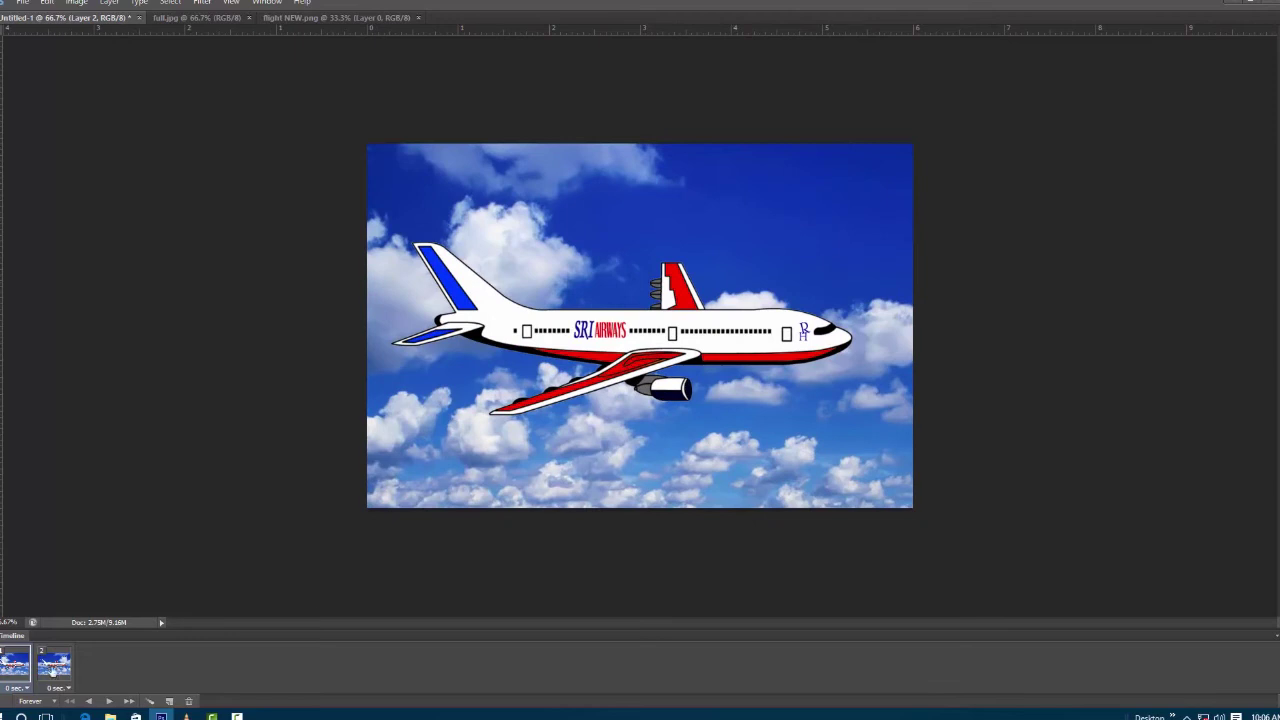
In frame 1, nudge the airplane and scale it down slightly.
left_click(54, 671)
left_click(20, 678)
left_click_drag(677, 343, 684, 348)
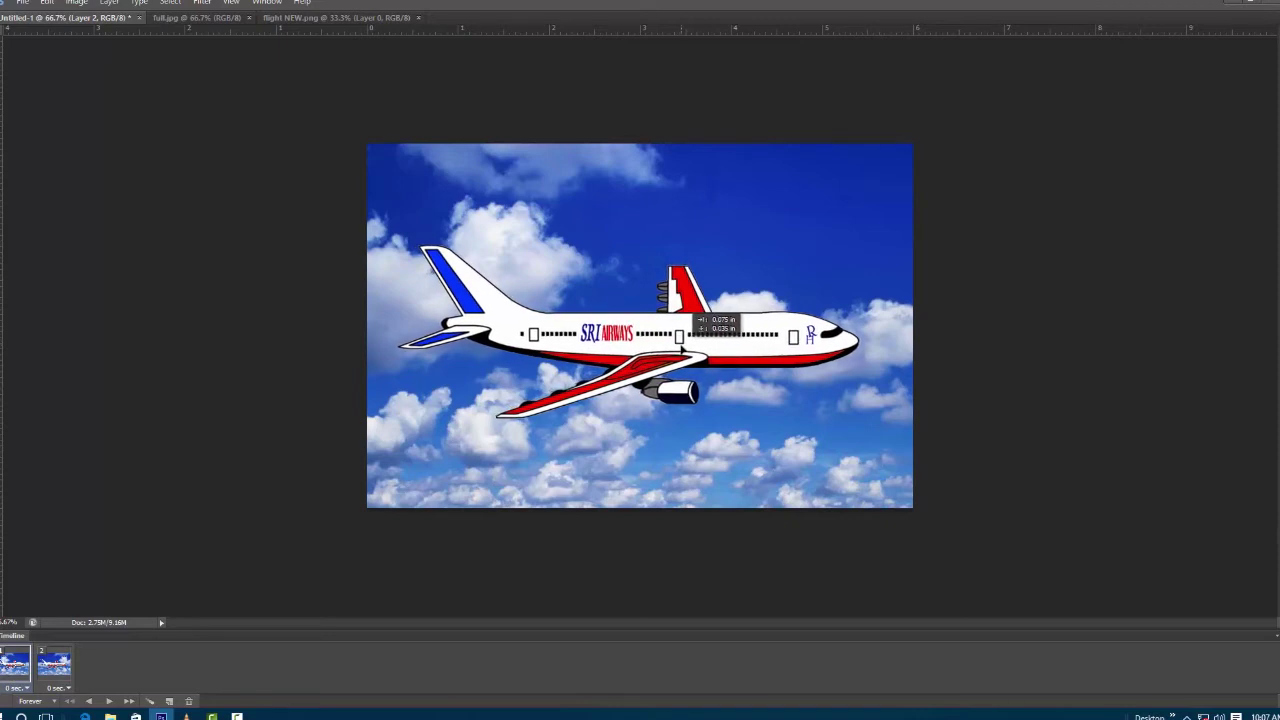
key("ctrl+t")
left_click_drag(858, 246, 848, 251)
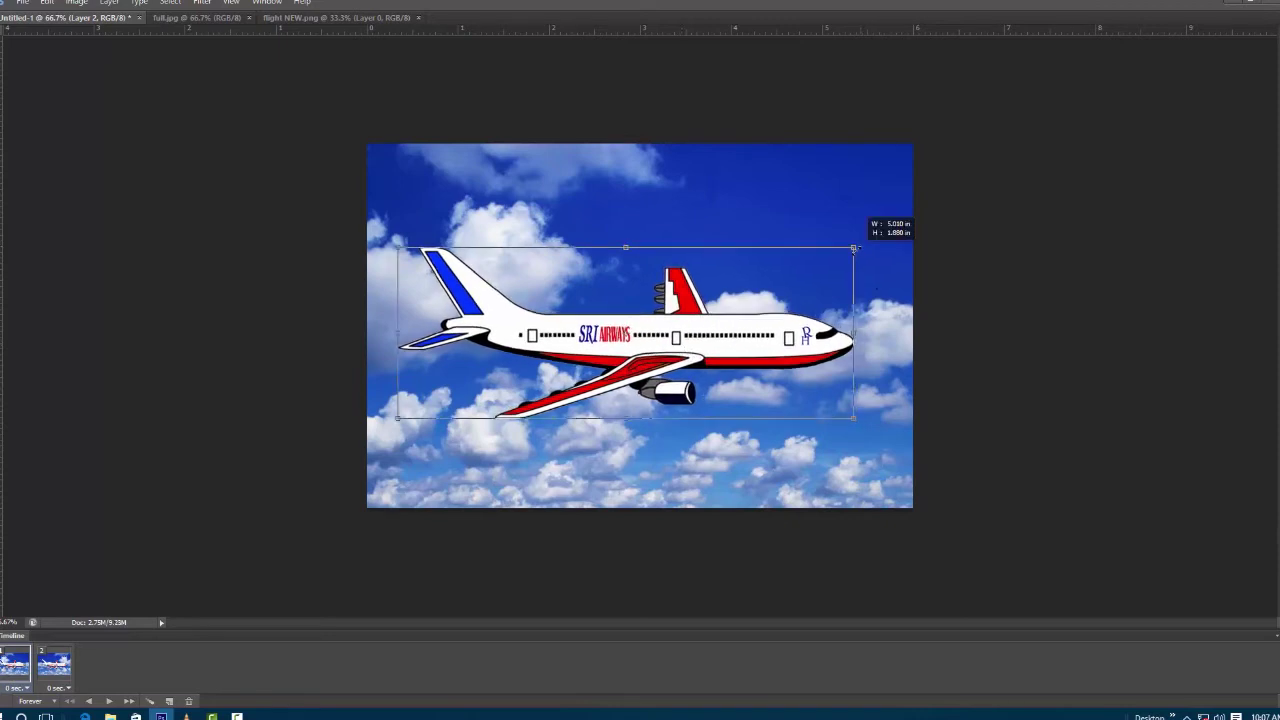
key("Return")
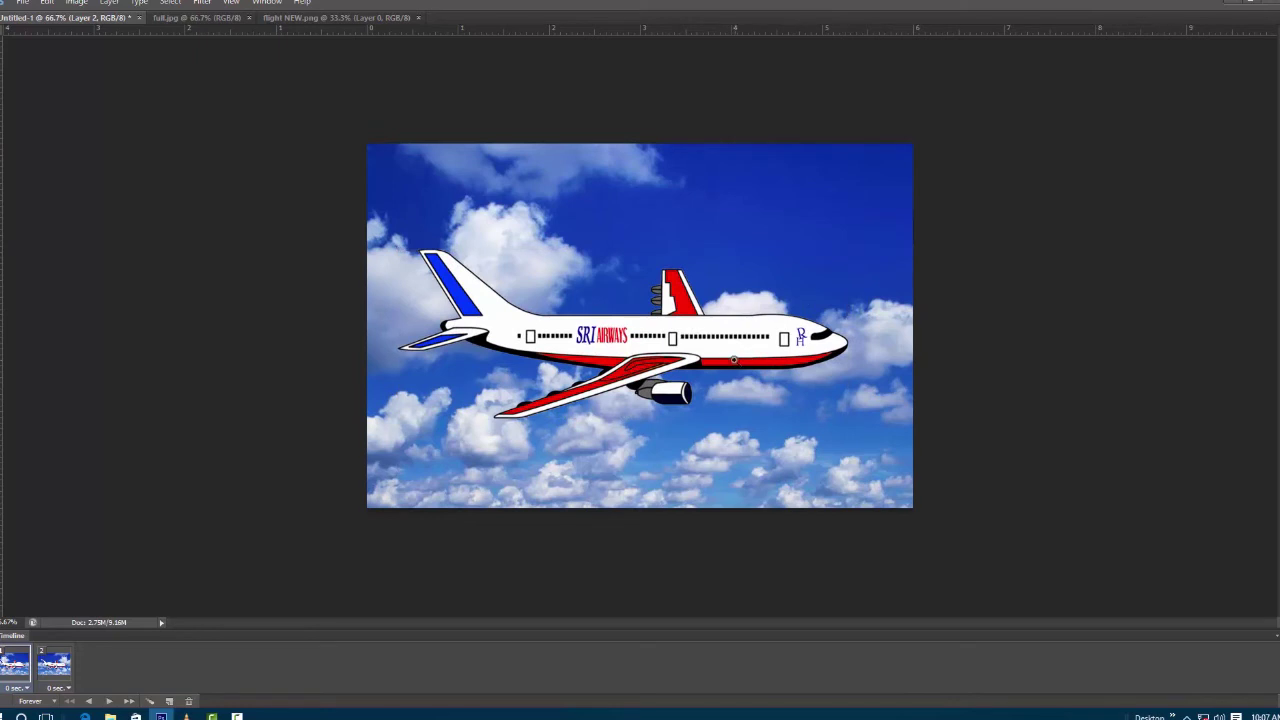
Fine-tune the frame 1 airplane position and compare it against frame 2.
left_click_drag(715, 358, 717, 353)
left_click(62, 670)
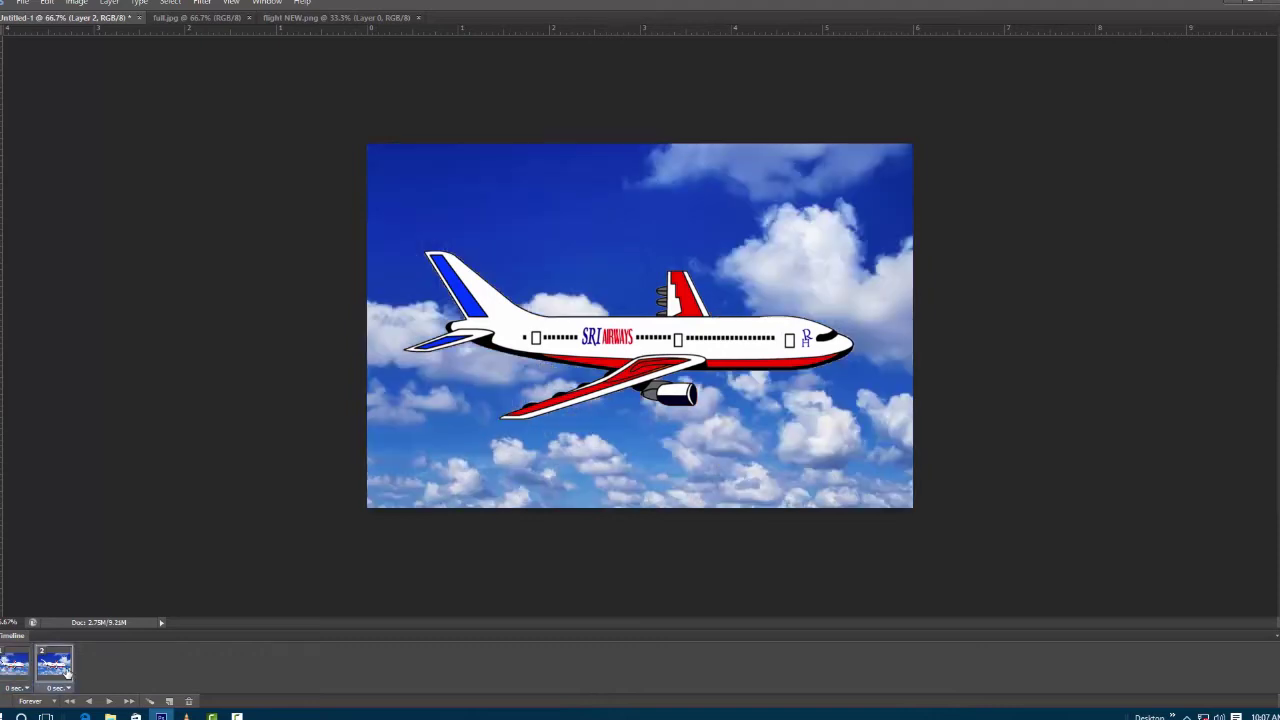
left_click(12, 672)
left_click(1275, 635)
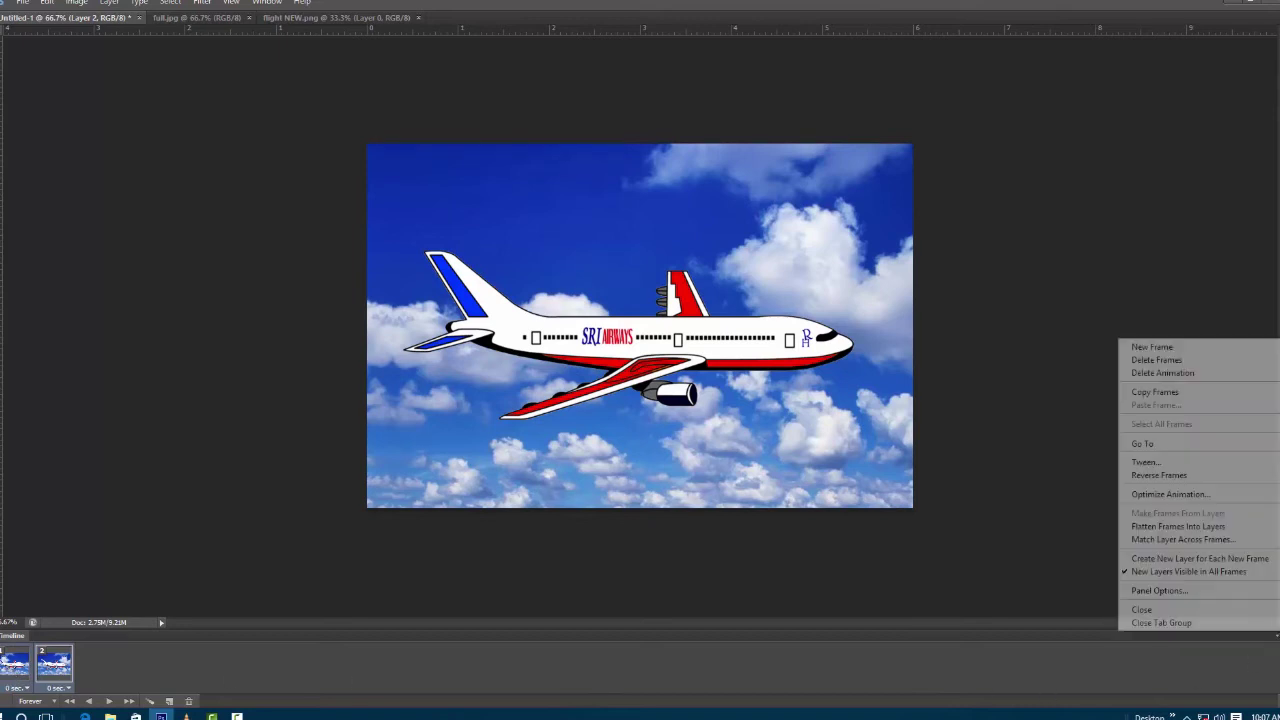
Tween with Selection, adding 150 in-between frames.
left_click(1190, 462)
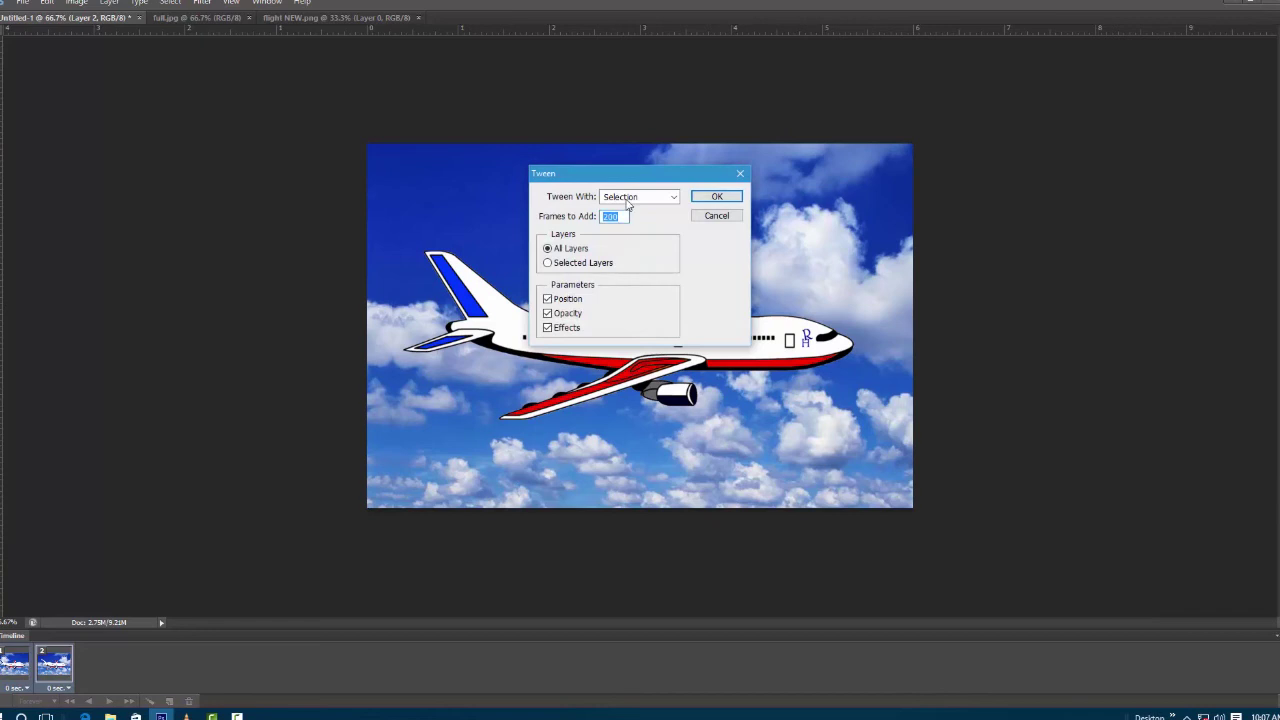
left_click(628, 197)
left_click(628, 204)
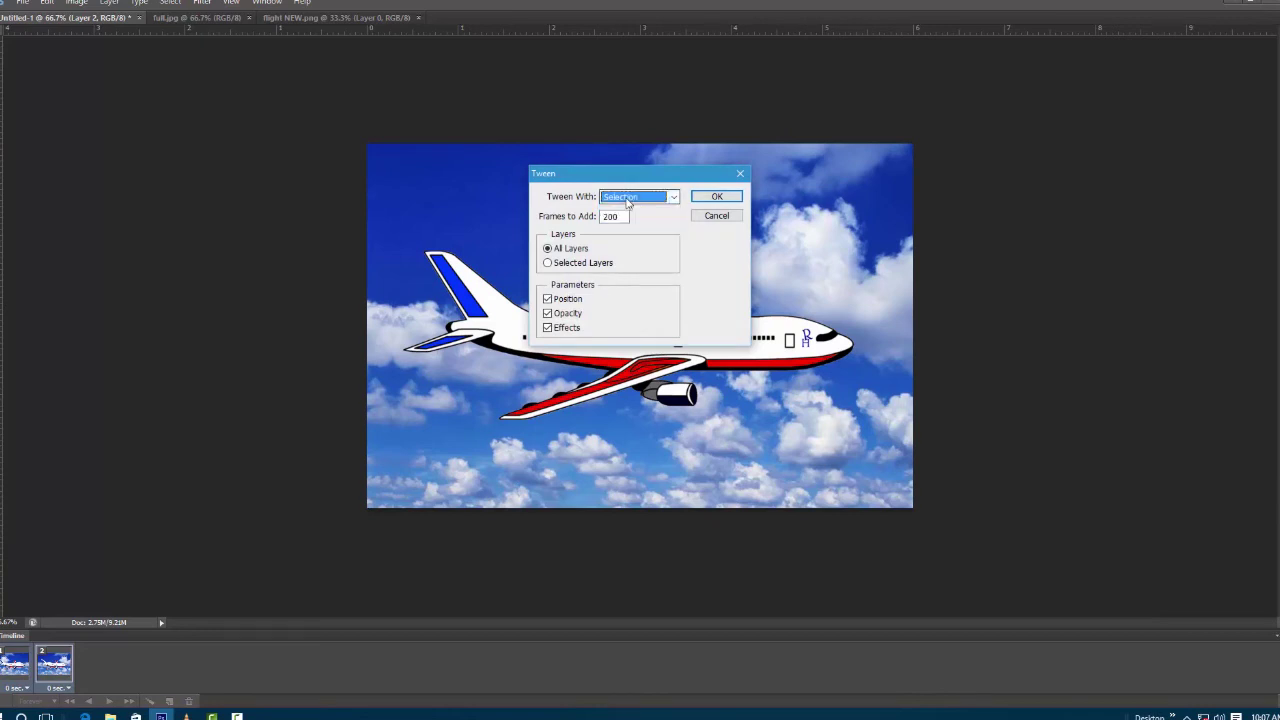
left_click(628, 201)
left_click(628, 204)
left_click(620, 215)
left_click_drag(620, 215, 518, 216)
type("150")
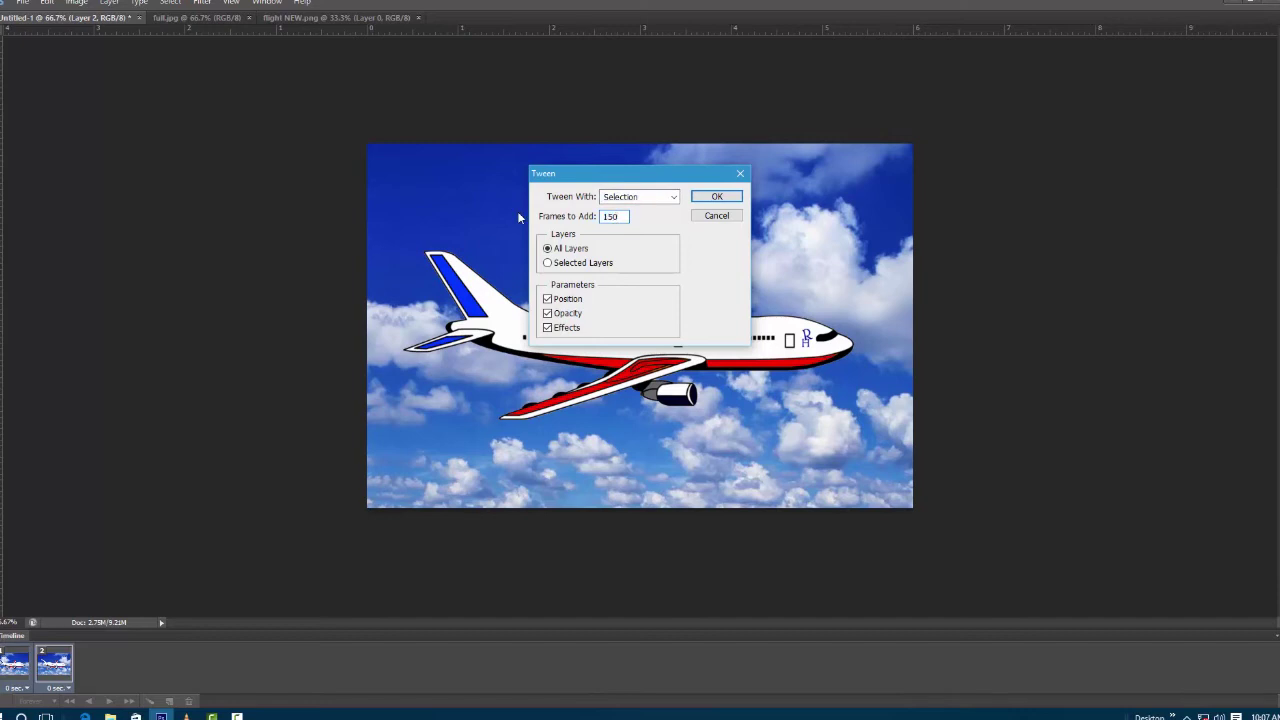
left_click(727, 199)
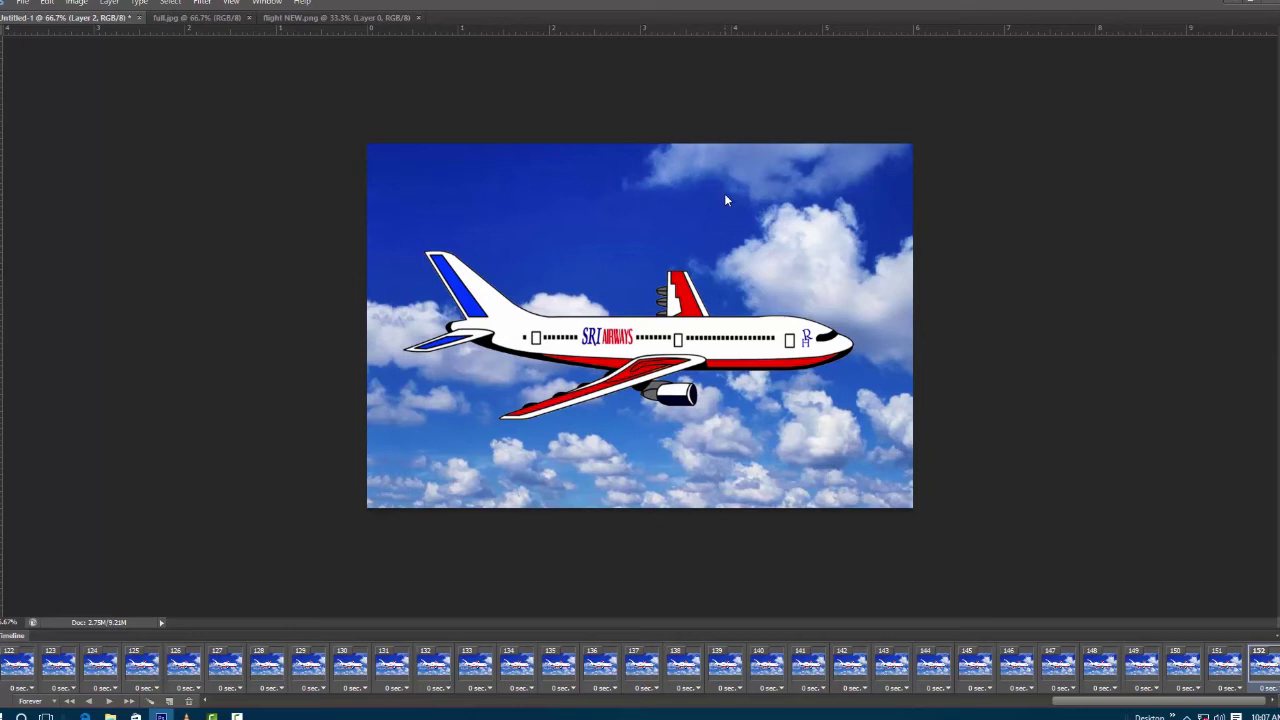
left_click_drag(1078, 707, 228, 710)
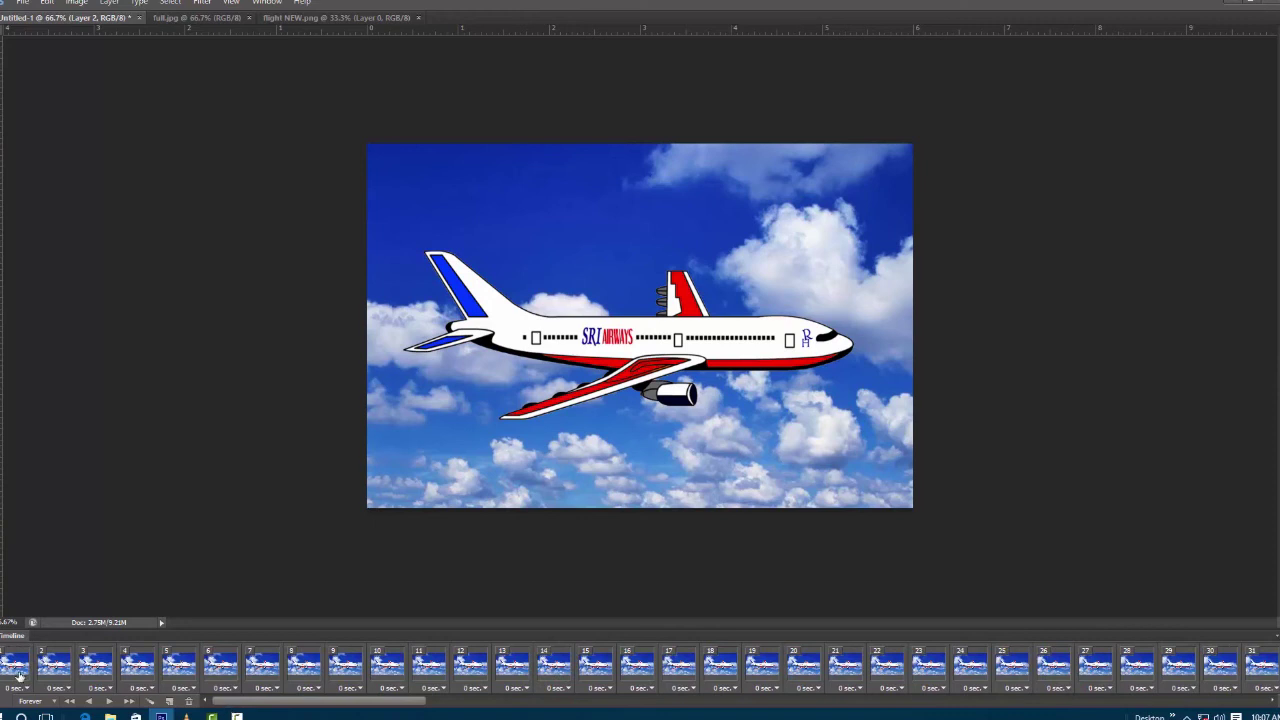
left_click(44, 673)
left_click(19, 672)
left_click(64, 672)
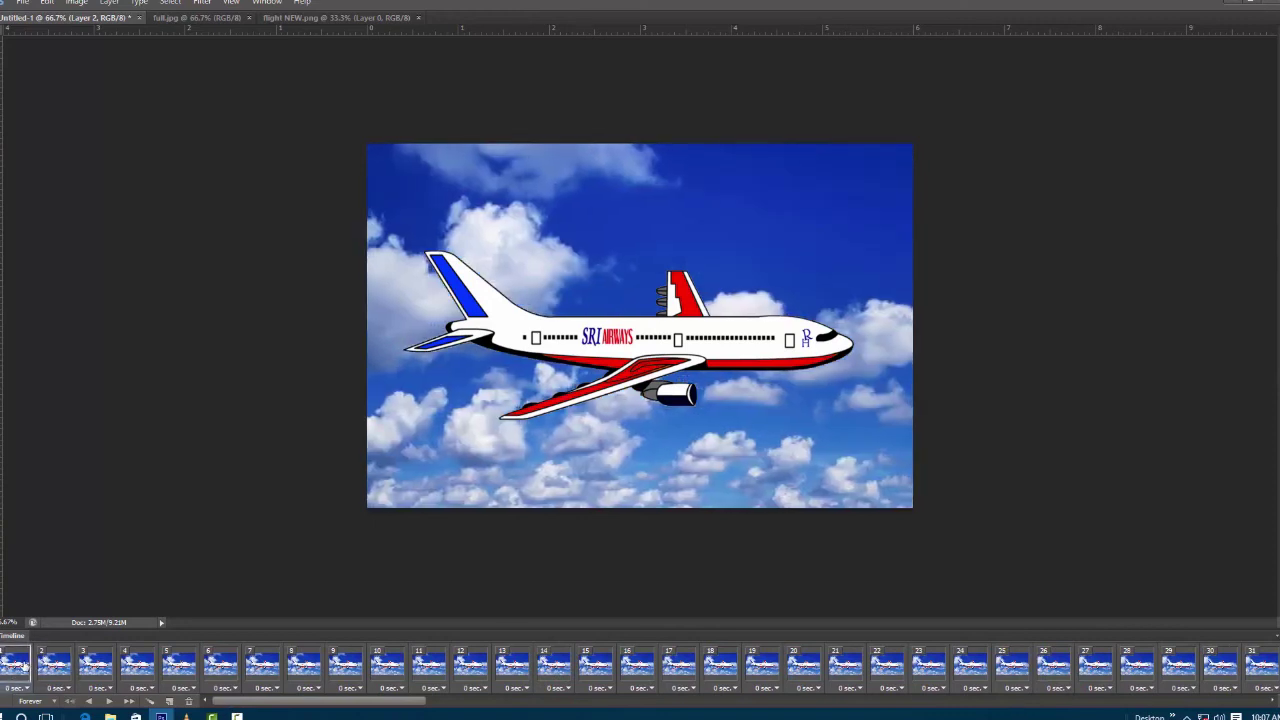
left_click(24, 665)
left_click(57, 667)
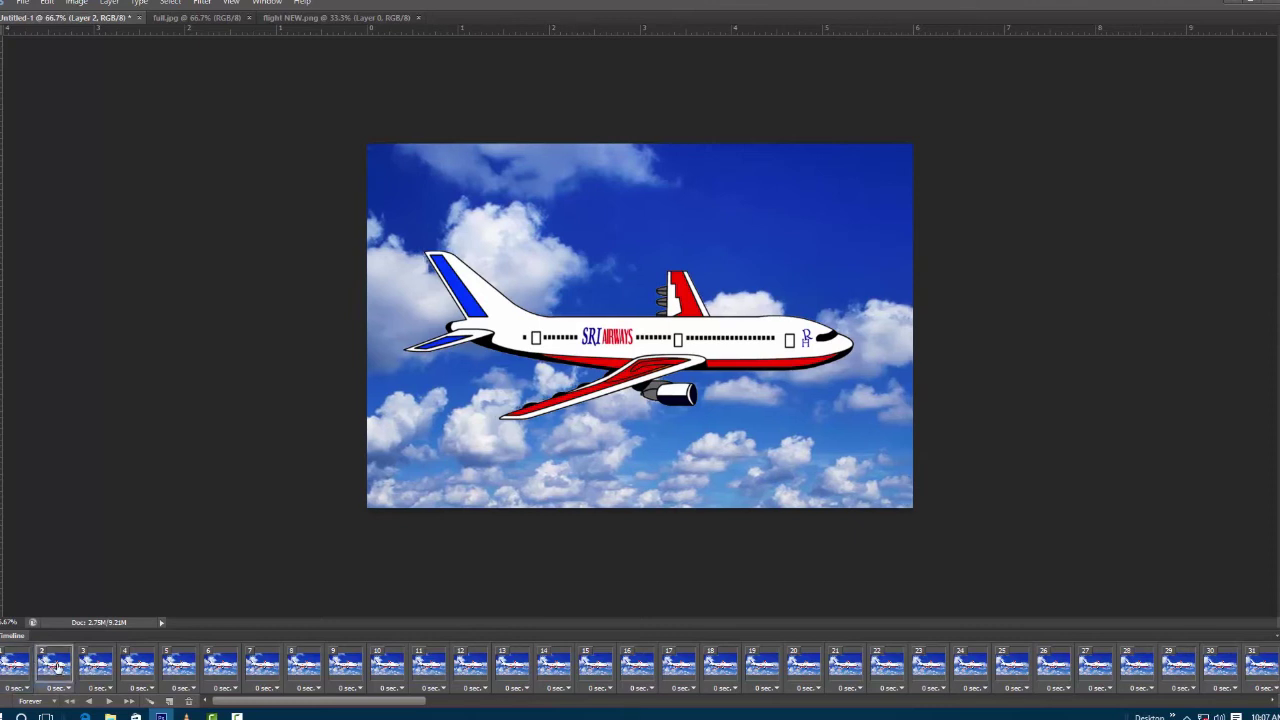
left_click(17, 668)
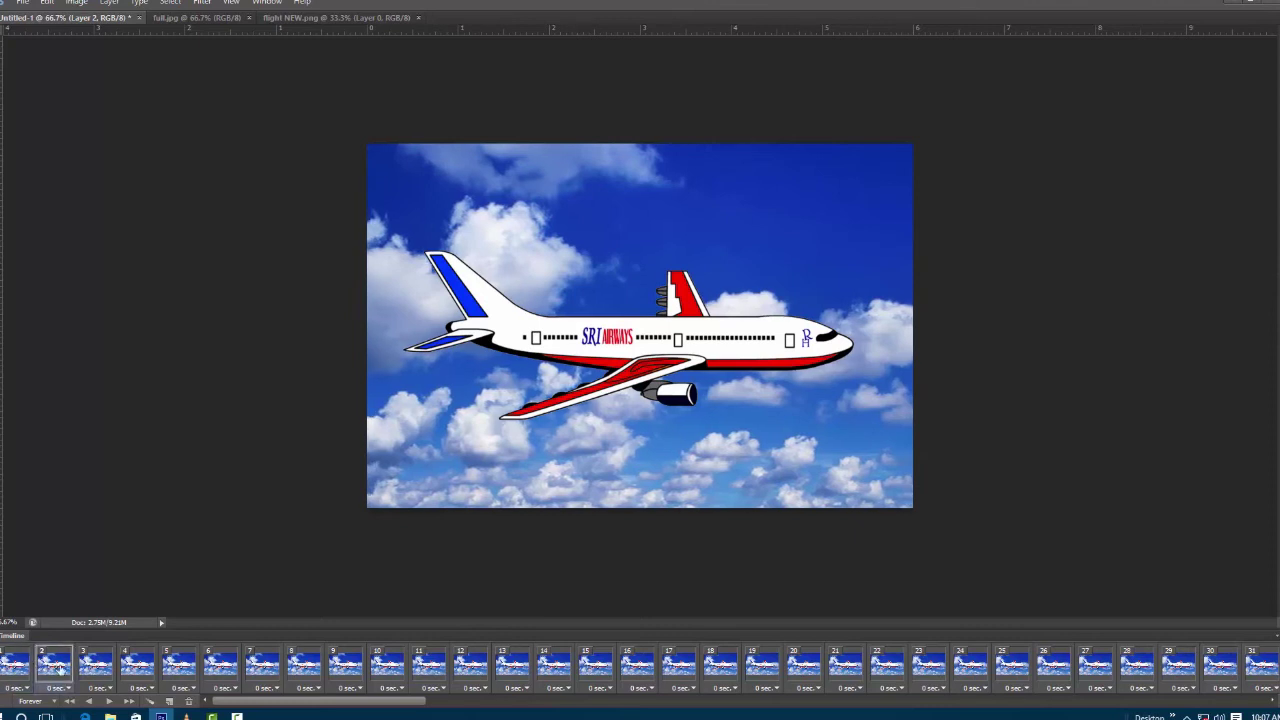
left_click(17, 667)
left_click(57, 667)
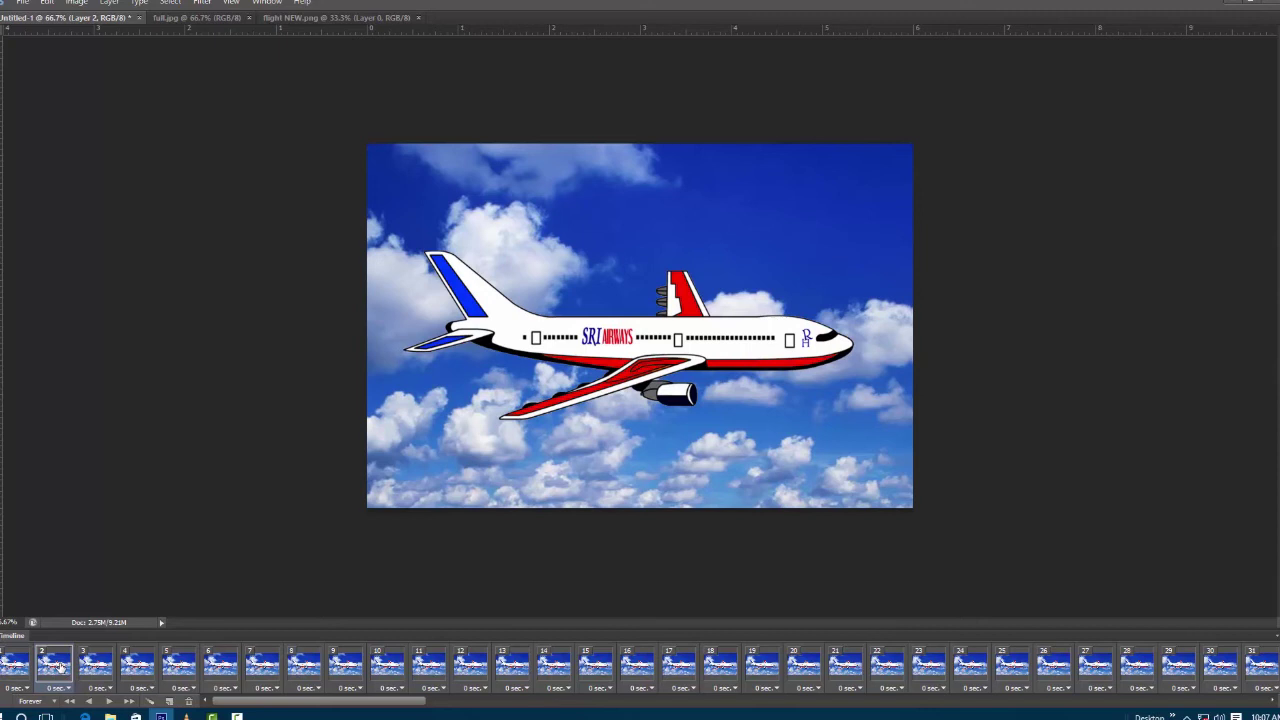
left_click(17, 667)
left_click(15, 665)
left_click(50, 667)
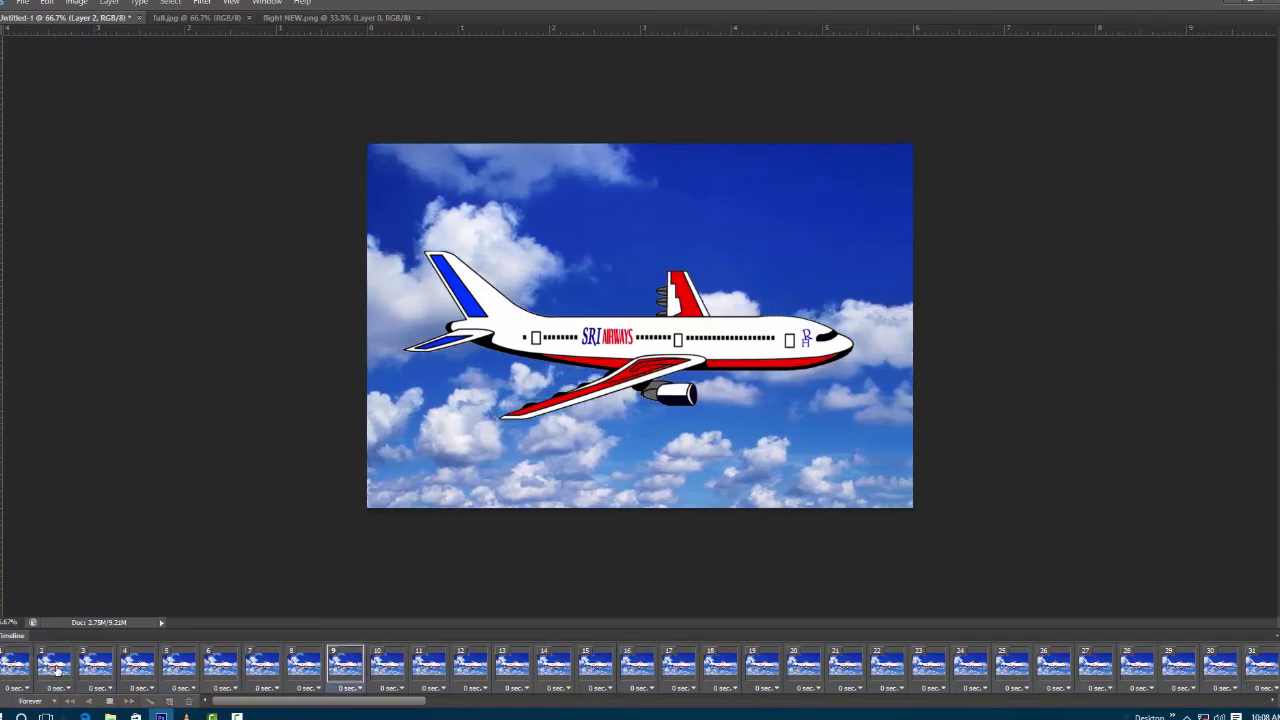
key("space")
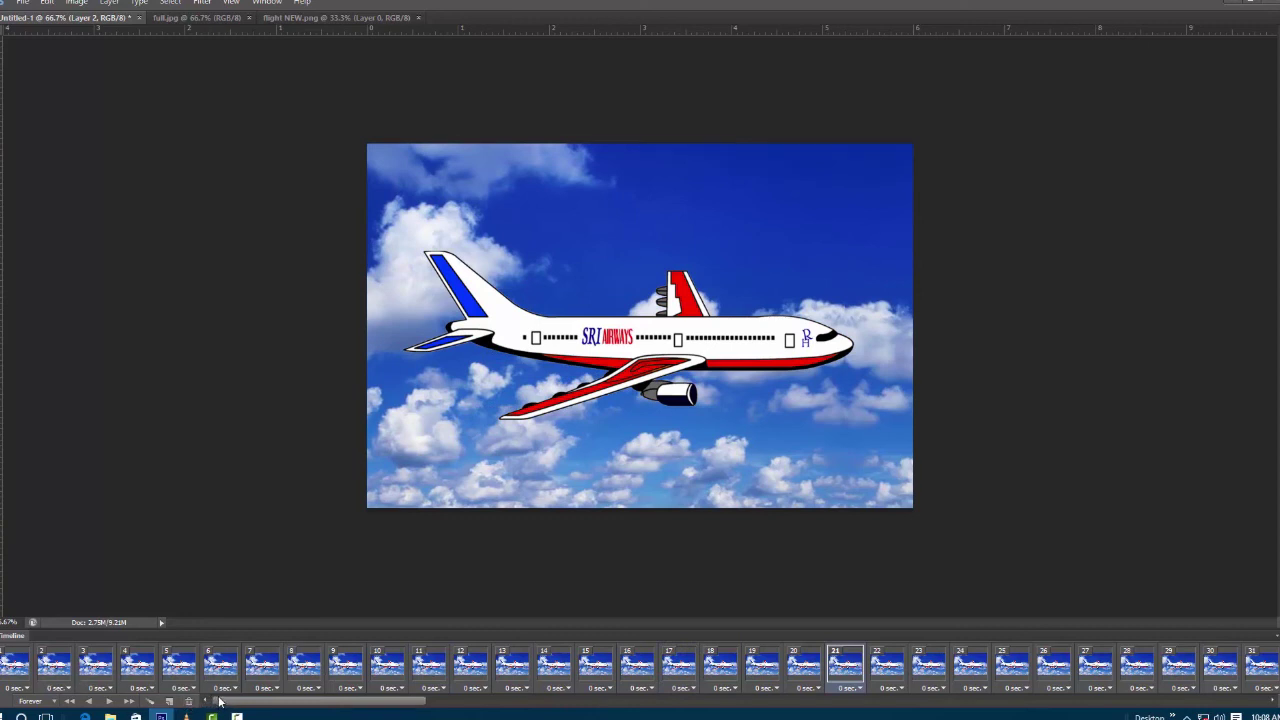
left_click(22, 668)
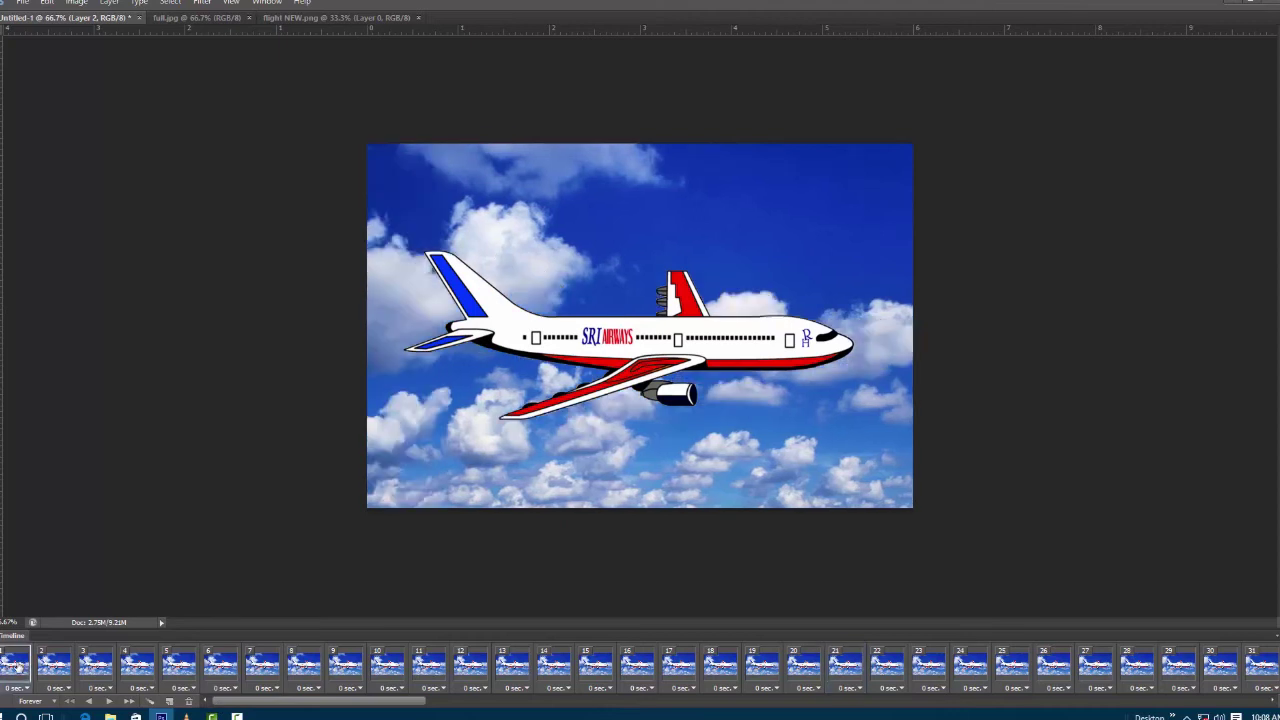